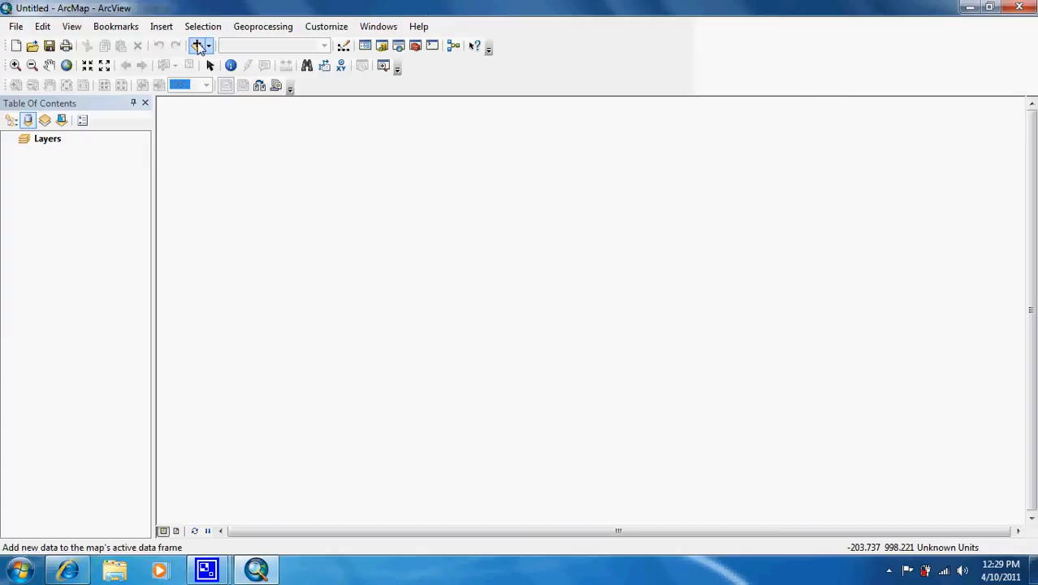
Open the existing map document Tutorial4-6 from the Maps folder
click(32, 45)
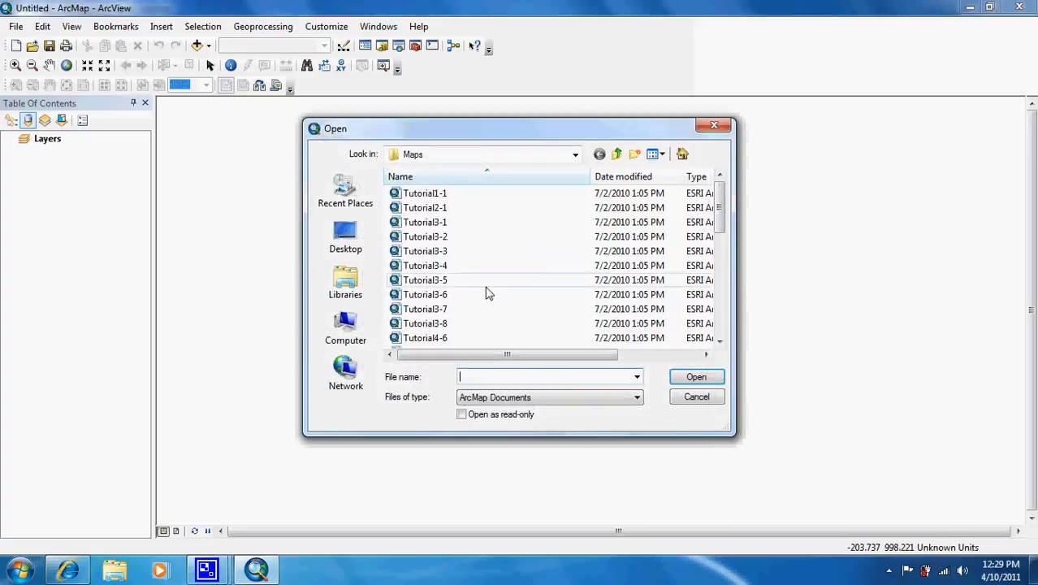
double_click(430, 339)
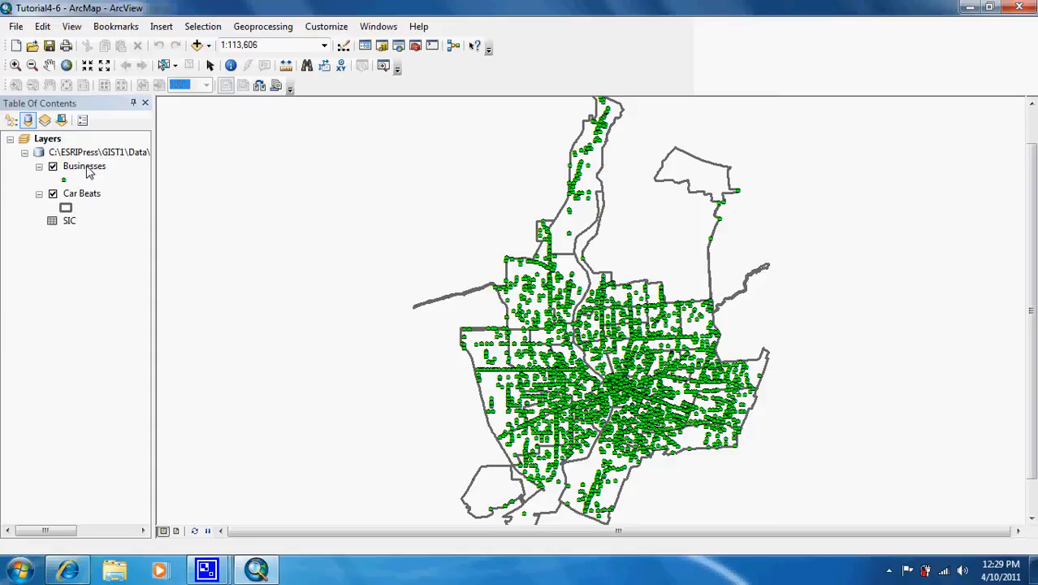
Set up a join on the Businesses layer that takes data from the Car Beats layer based on spatial location
right_click(89, 172)
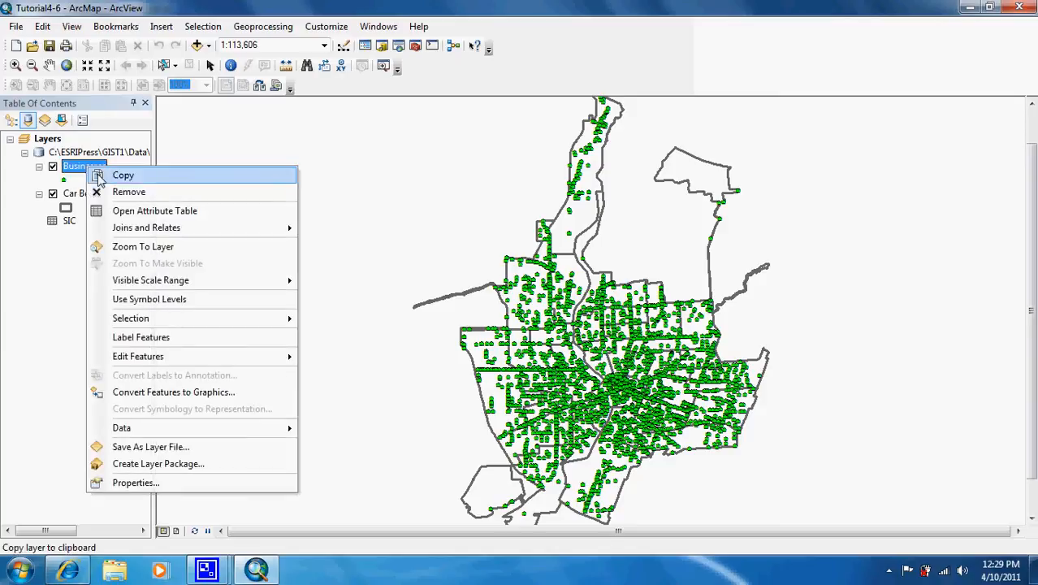
mouse_move(144, 227)
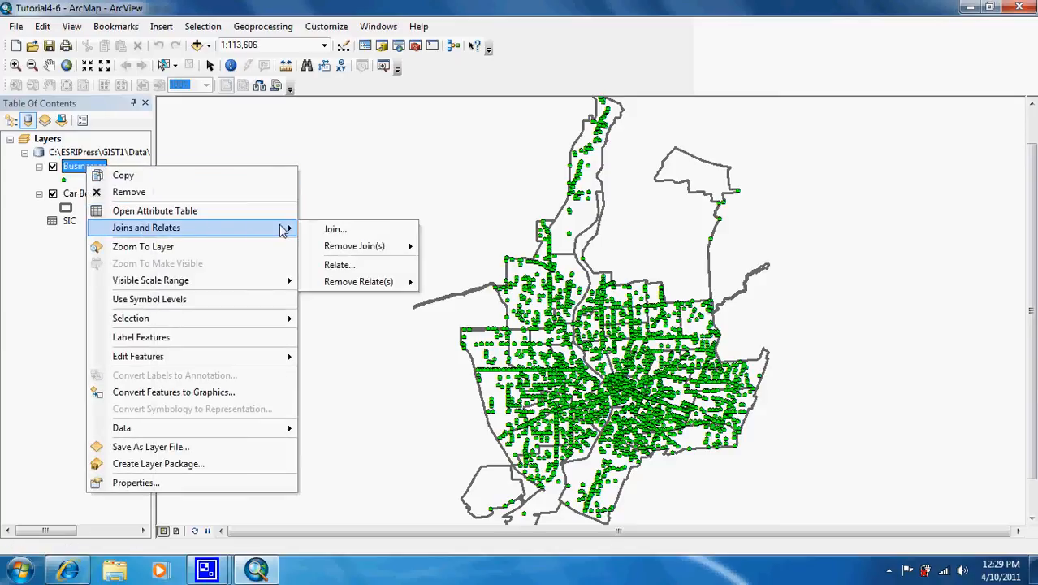
click(306, 234)
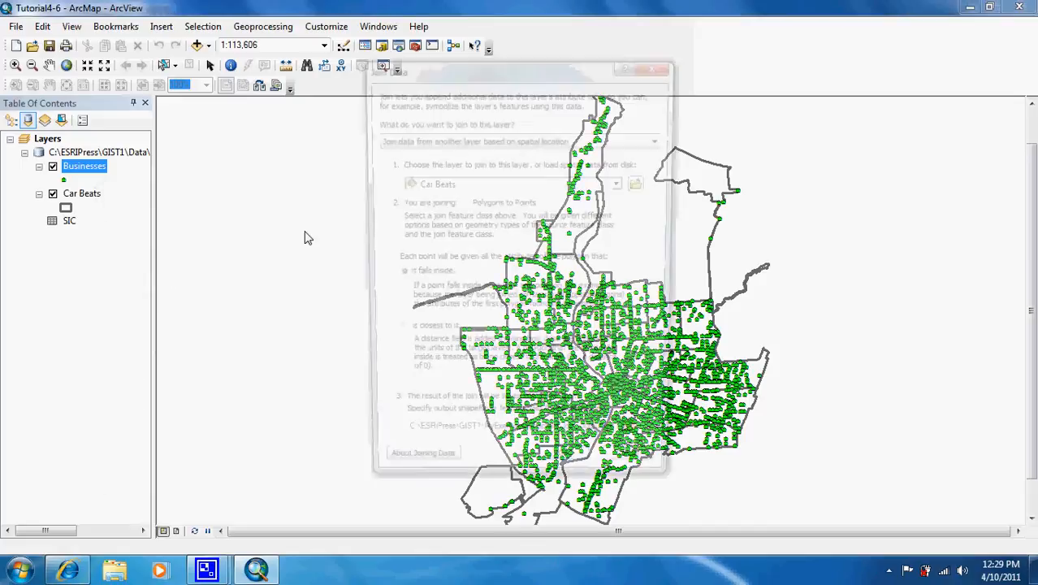
click(497, 139)
click(493, 149)
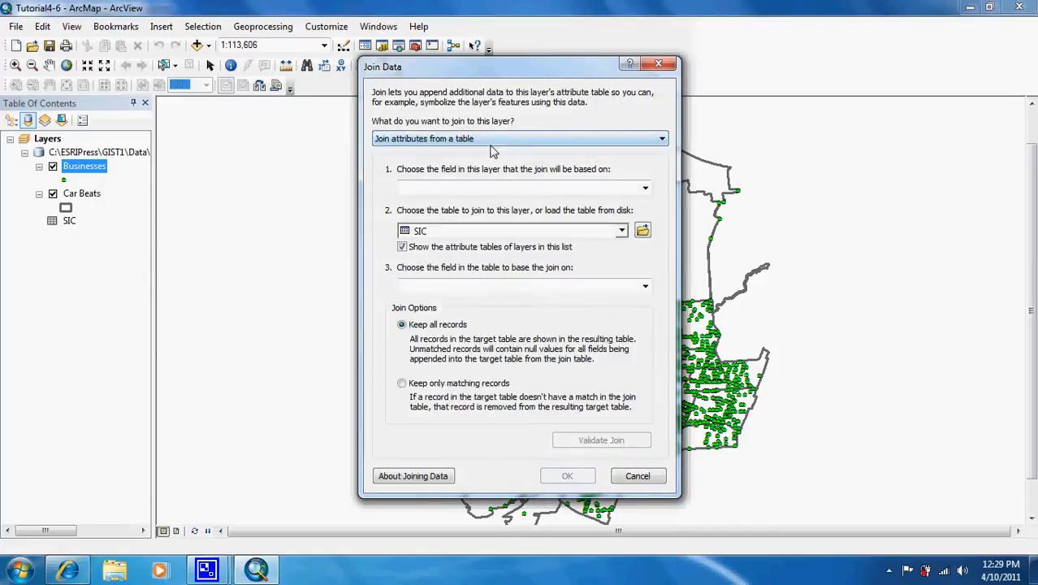
click(499, 139)
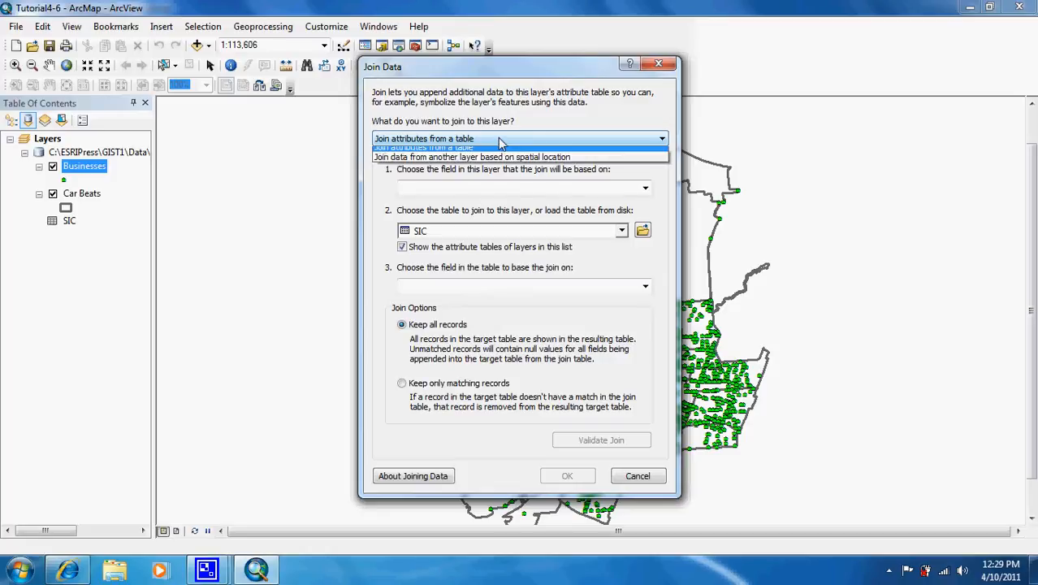
click(501, 165)
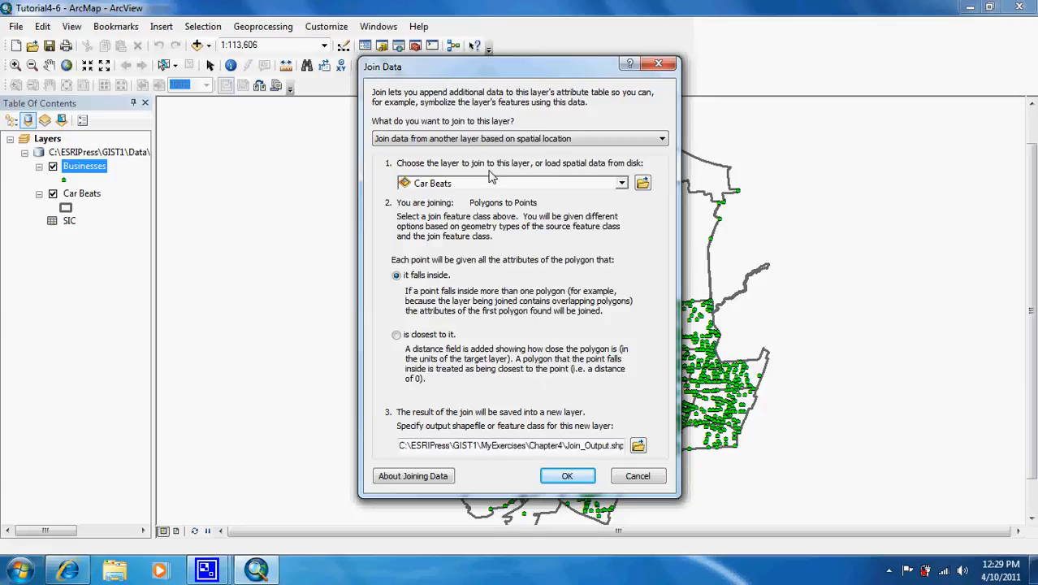
click(510, 185)
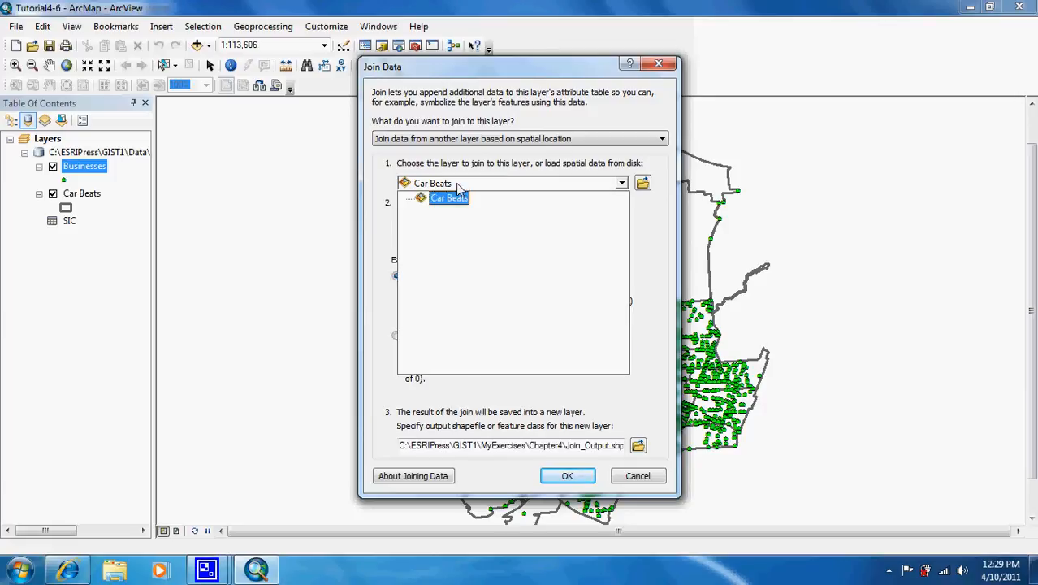
click(473, 200)
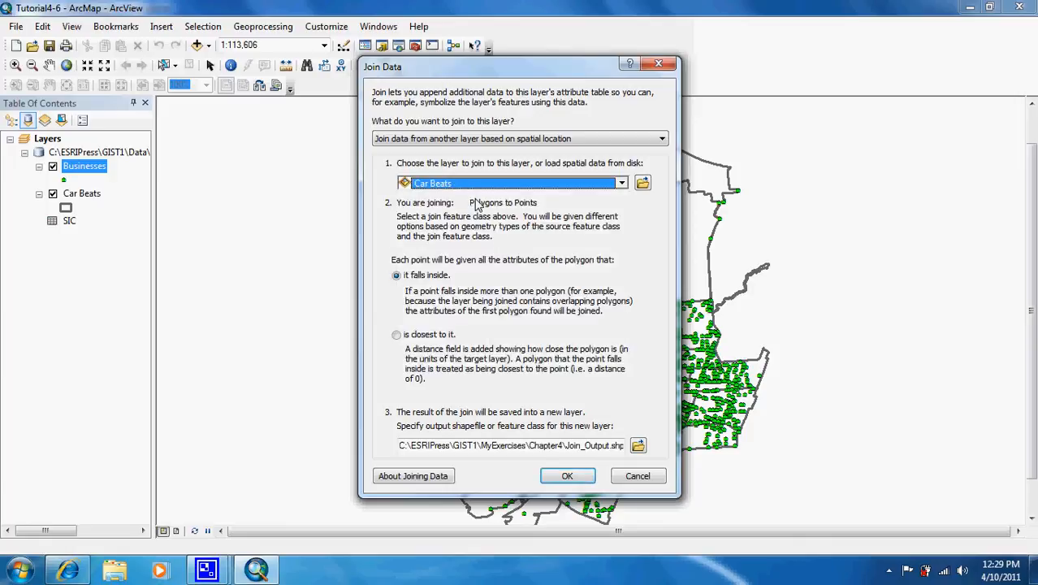
Name the join's output shapefile BSJ.shp in the Chapter4 folder and run the spatial join
click(608, 445)
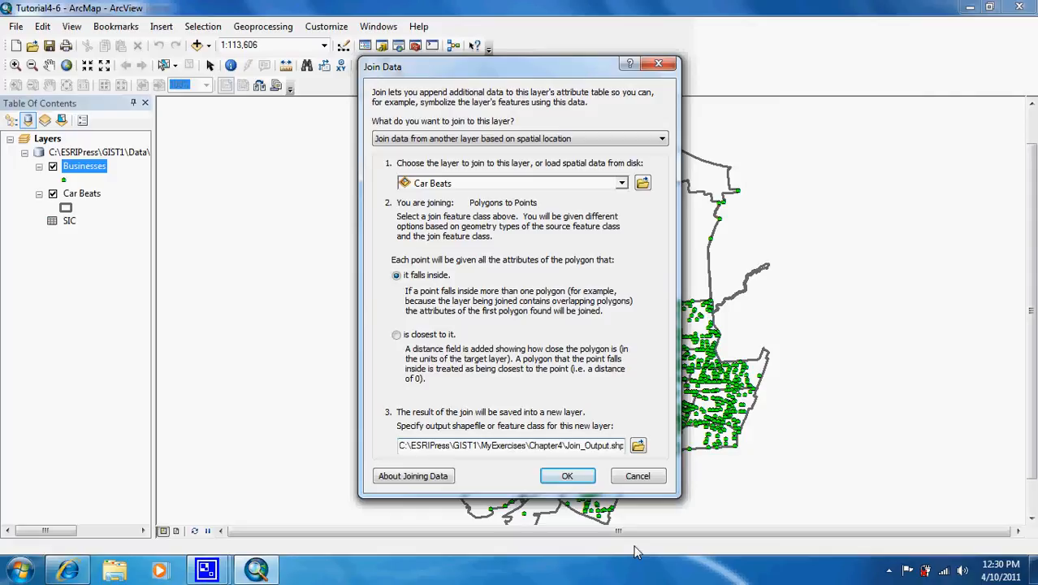
key(BackSpace)
key(BackSpace)
key(BackSpace)
key(BackSpace)
key(BackSpace)
key(BackSpace)
key(BackSpace)
key(BackSpace)
text(BSJ)
click(579, 478)
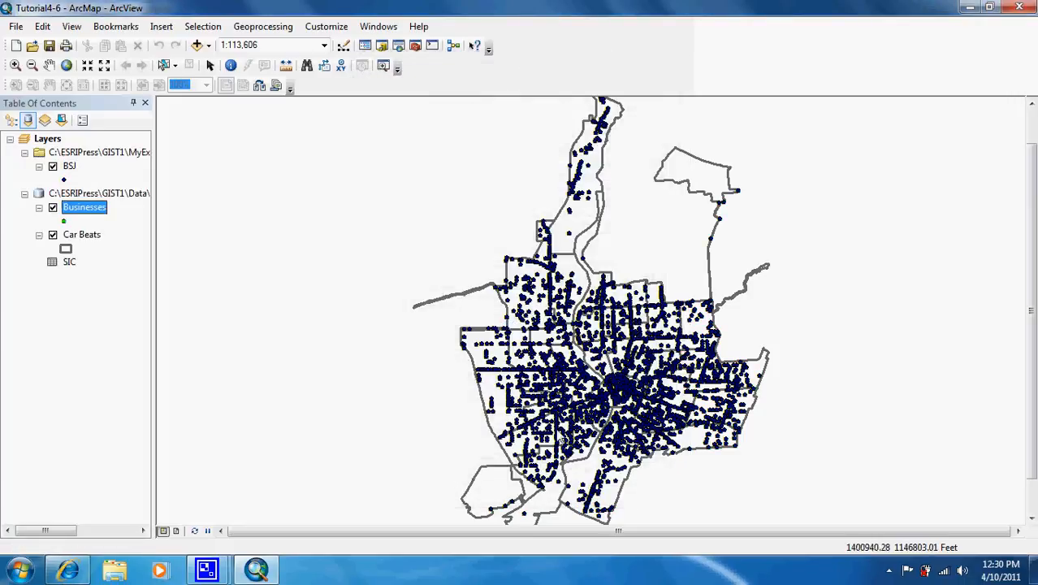
Remove the original Businesses layer from the map
right_click(84, 208)
click(95, 227)
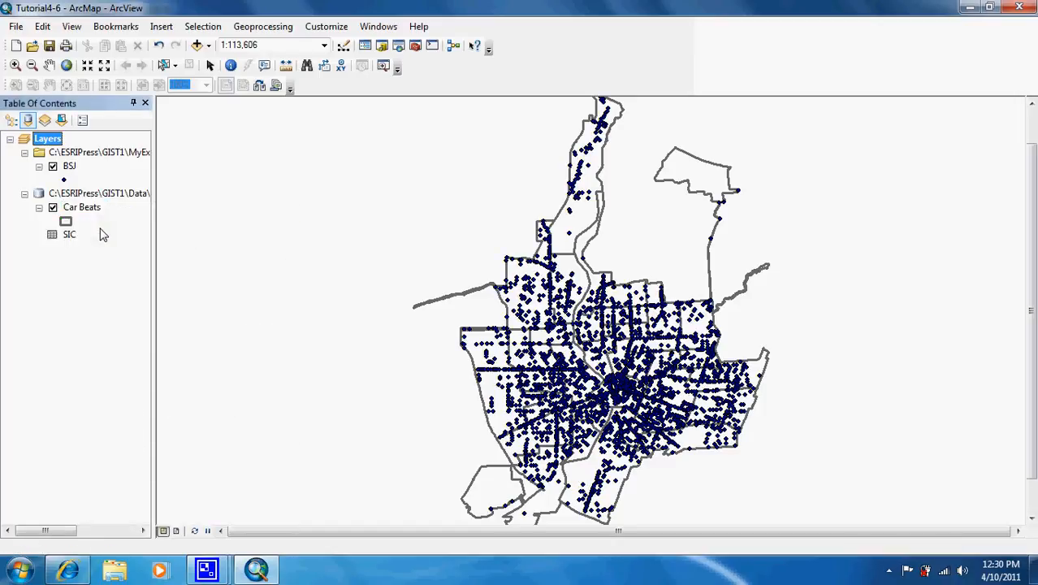
Examine the BSJ attribute table and the SIC table for a matching code field, and close the tables
right_click(69, 167)
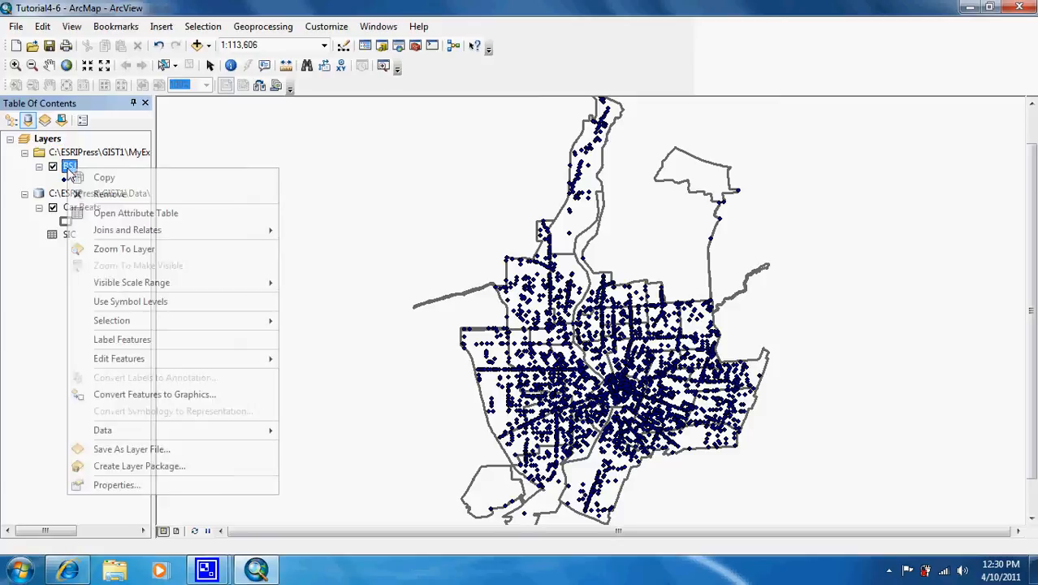
click(95, 213)
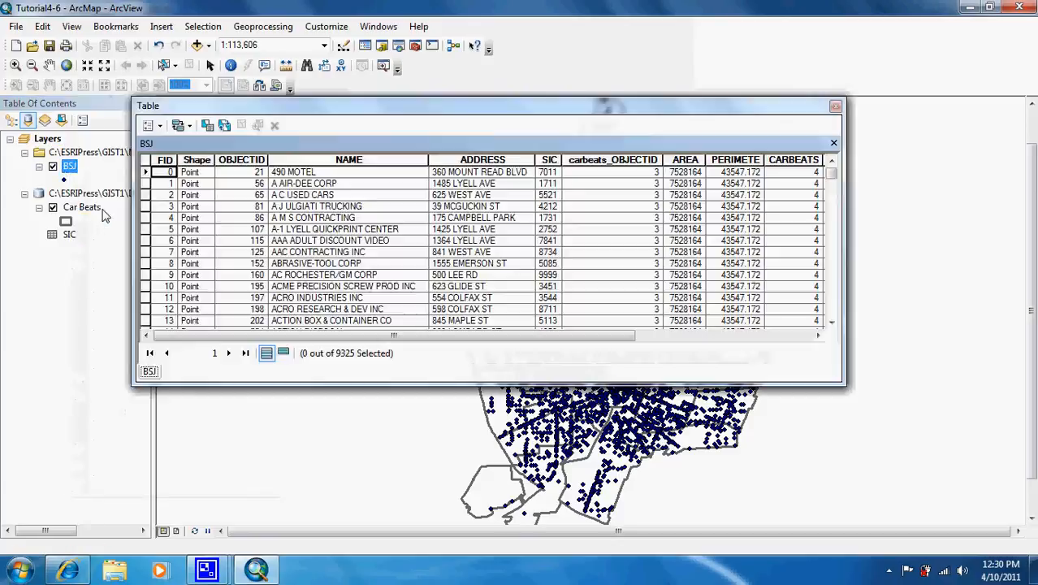
right_click(68, 236)
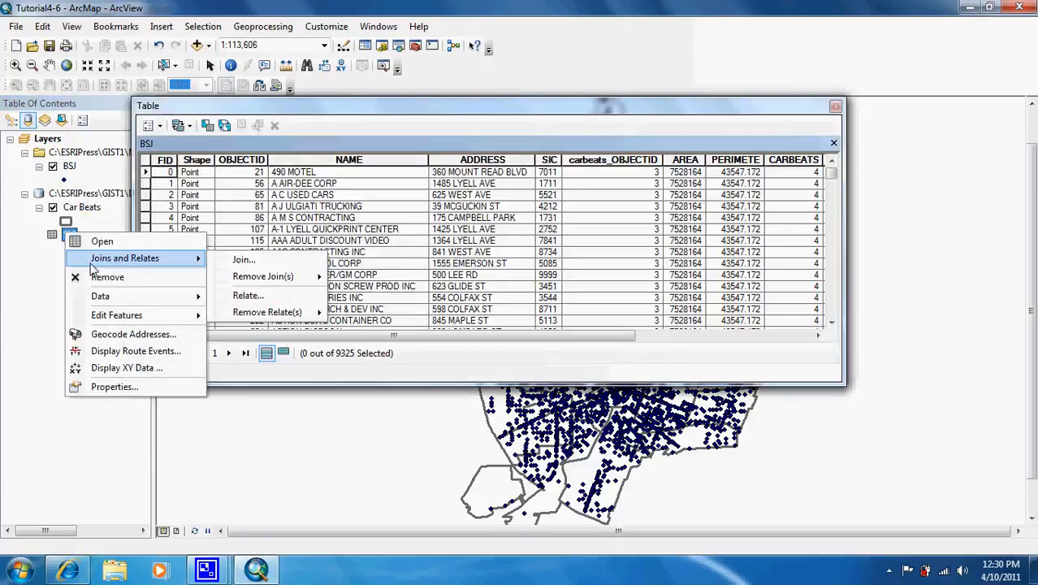
click(124, 242)
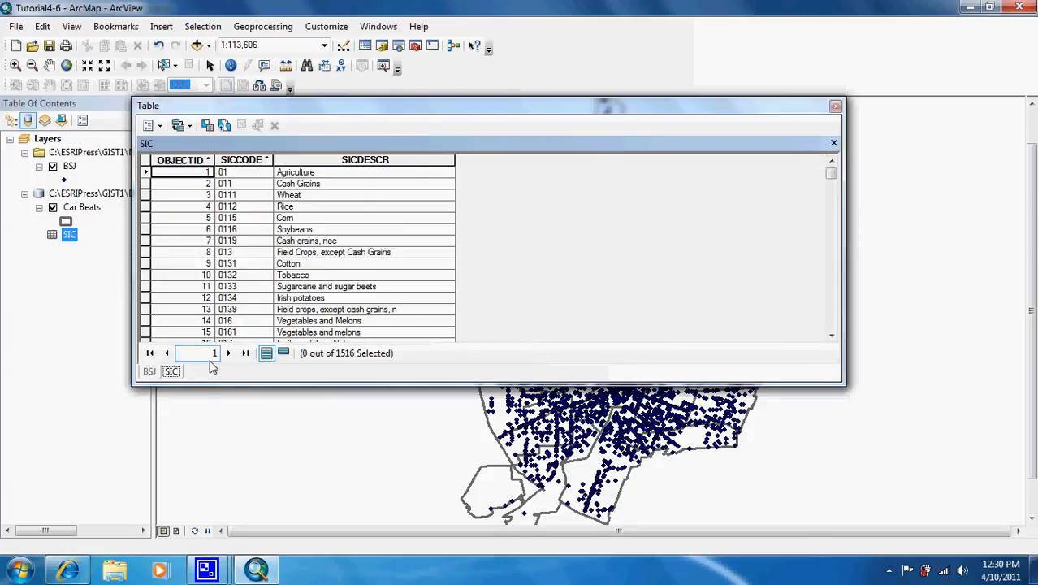
click(152, 371)
drag(377, 336, 667, 336)
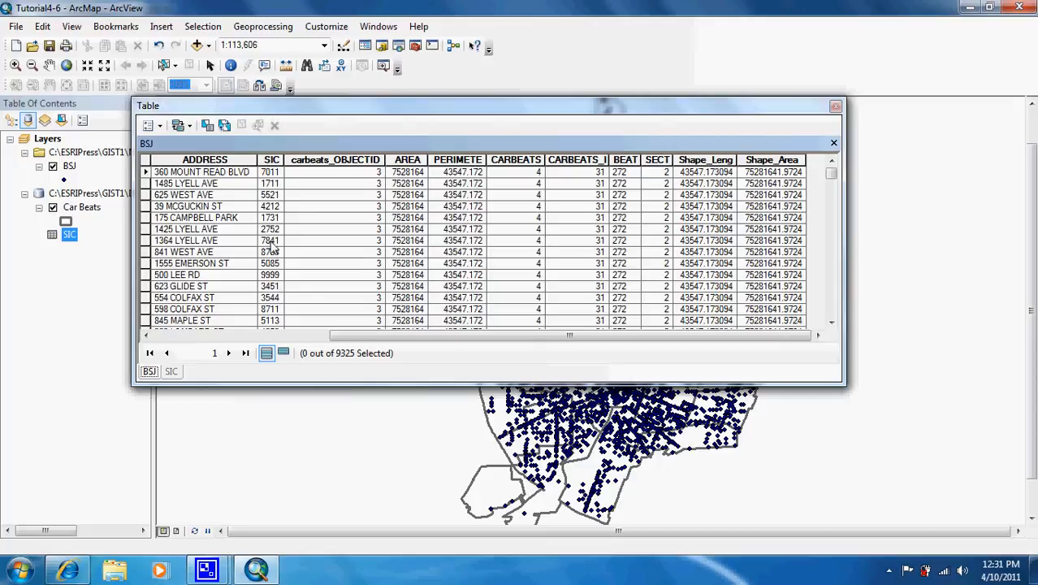
click(171, 371)
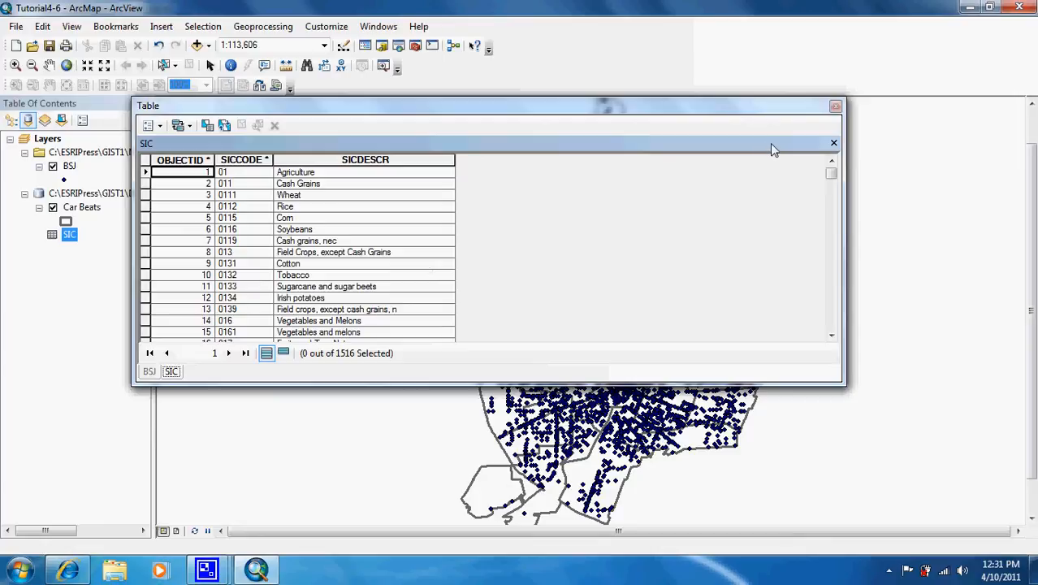
click(835, 109)
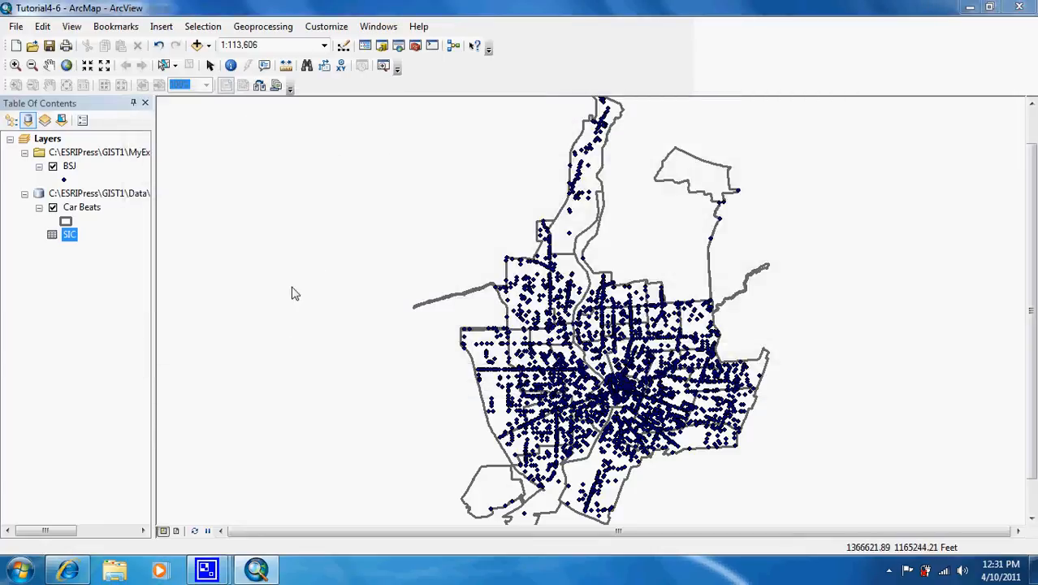
Set up an attribute join on the BSJ layer, matching its SIC field to the SICCODE field of the SIC table
click(69, 166)
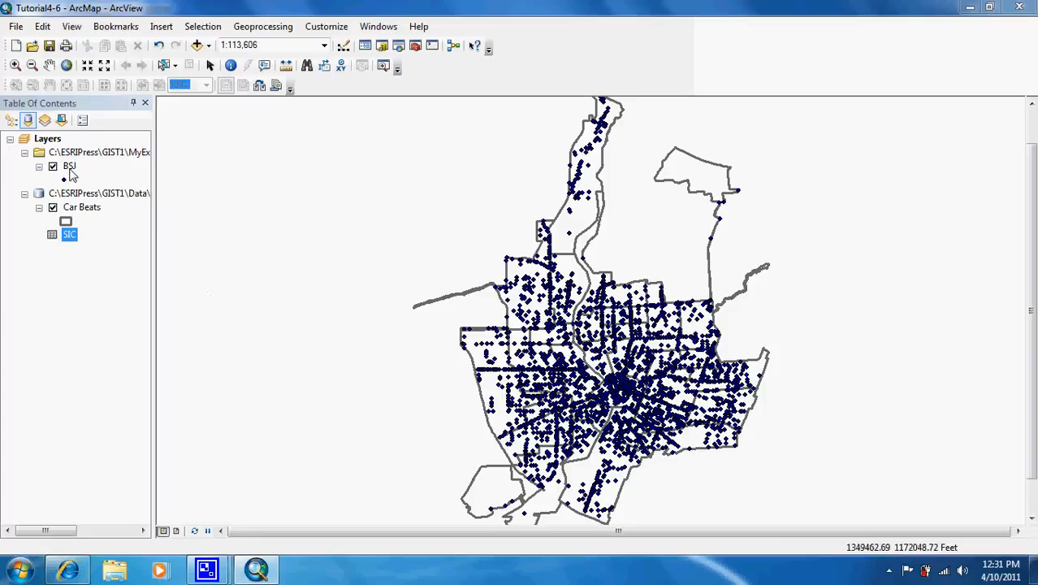
right_click(71, 172)
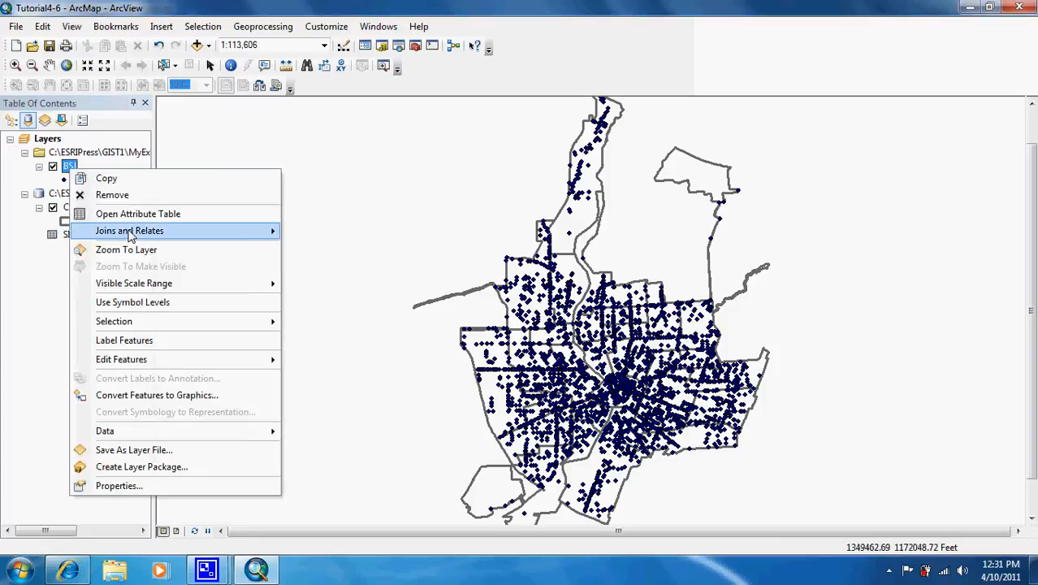
mouse_move(130, 233)
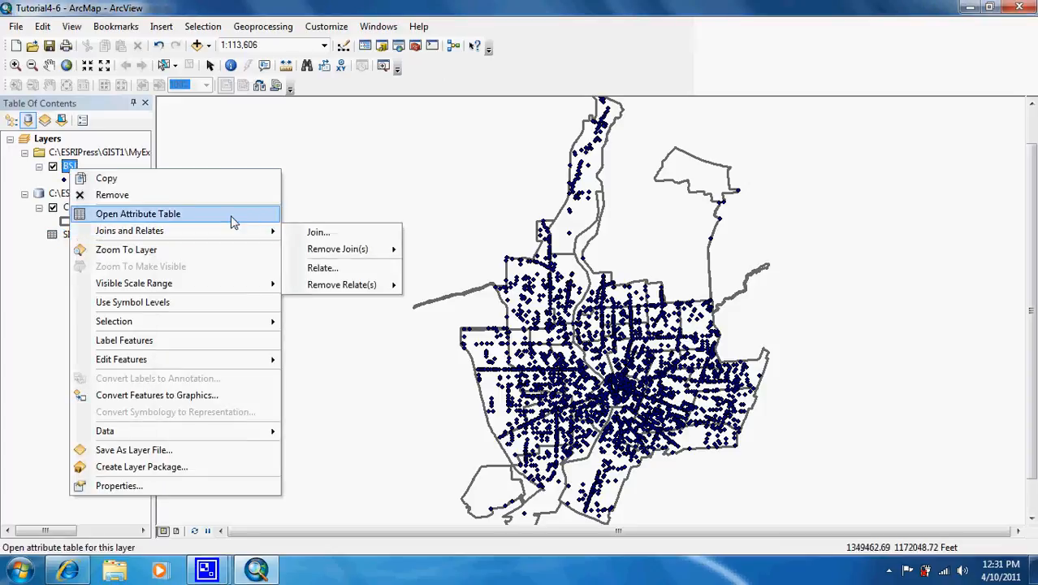
mouse_move(259, 230)
click(299, 231)
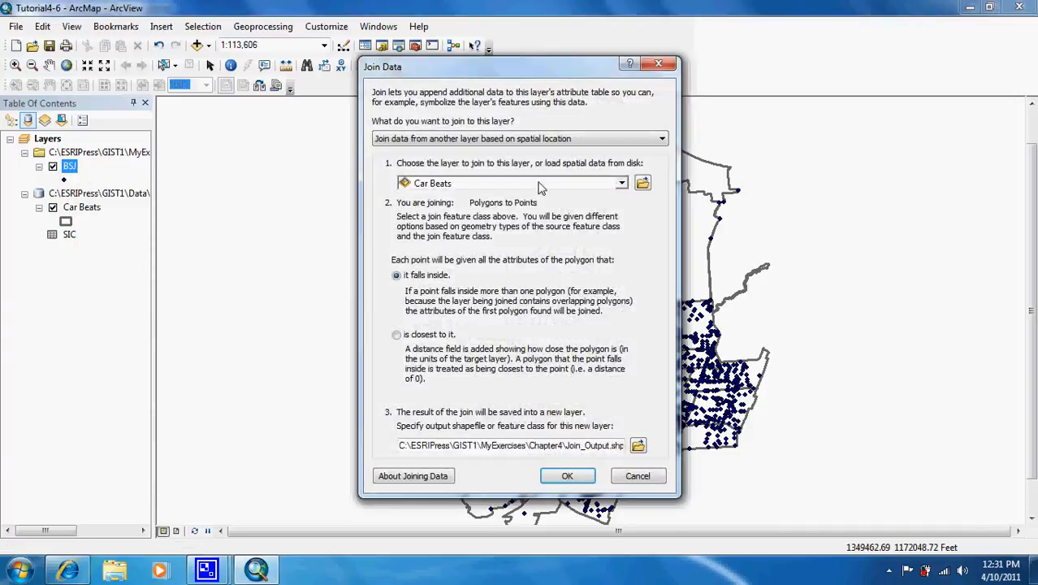
click(570, 139)
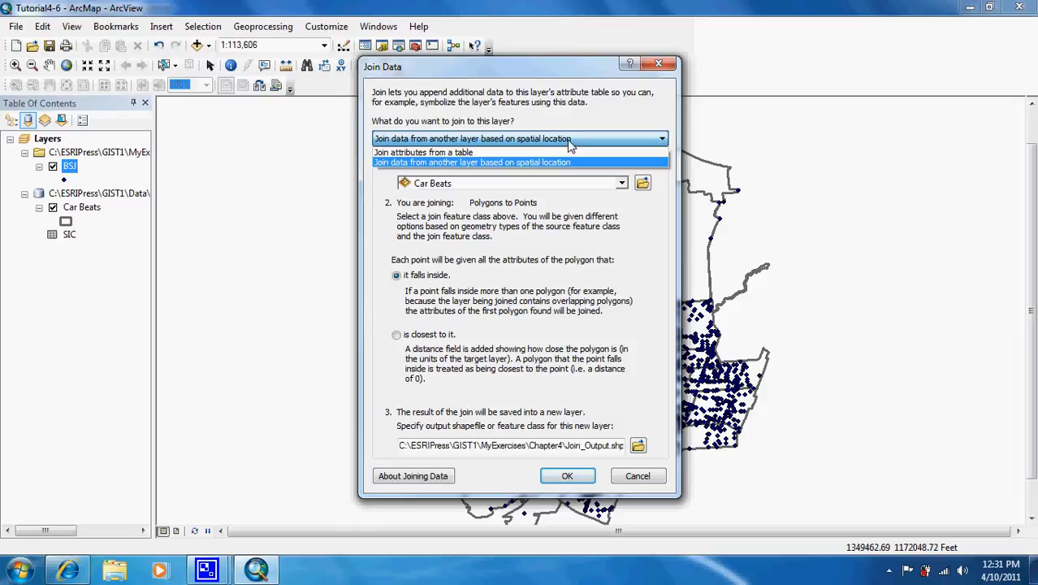
click(567, 150)
click(557, 189)
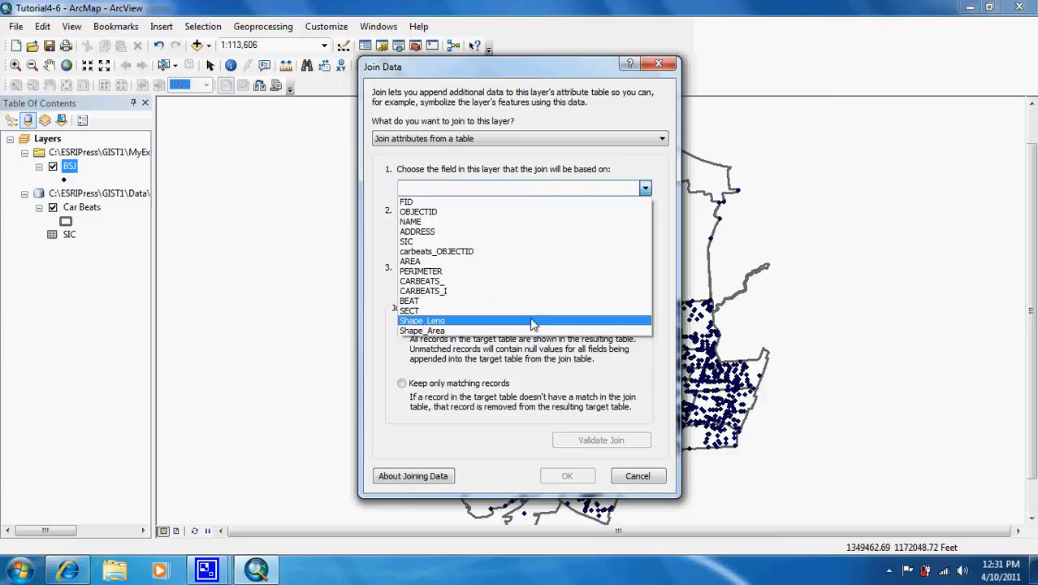
click(526, 242)
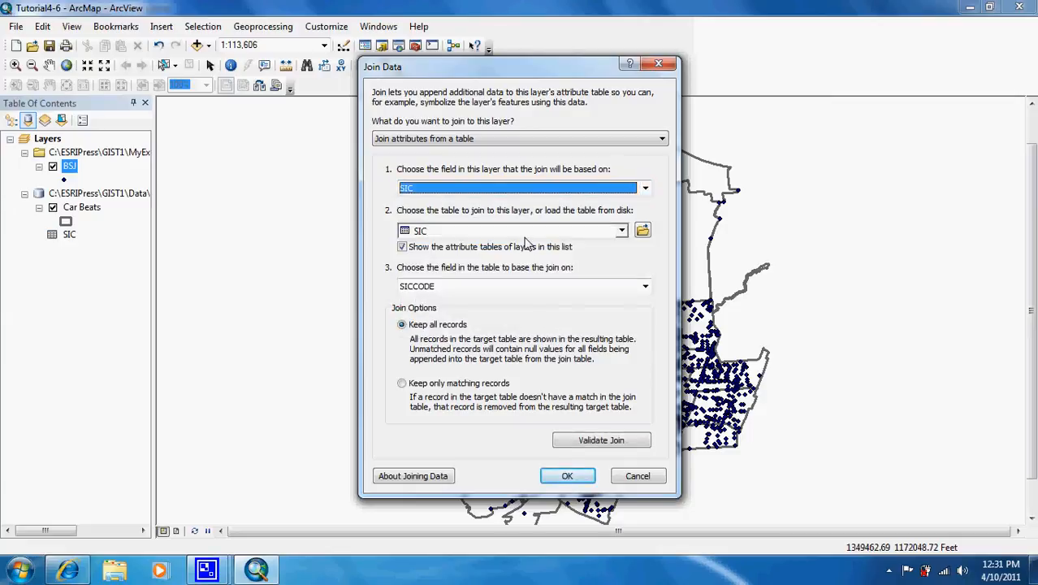
click(524, 290)
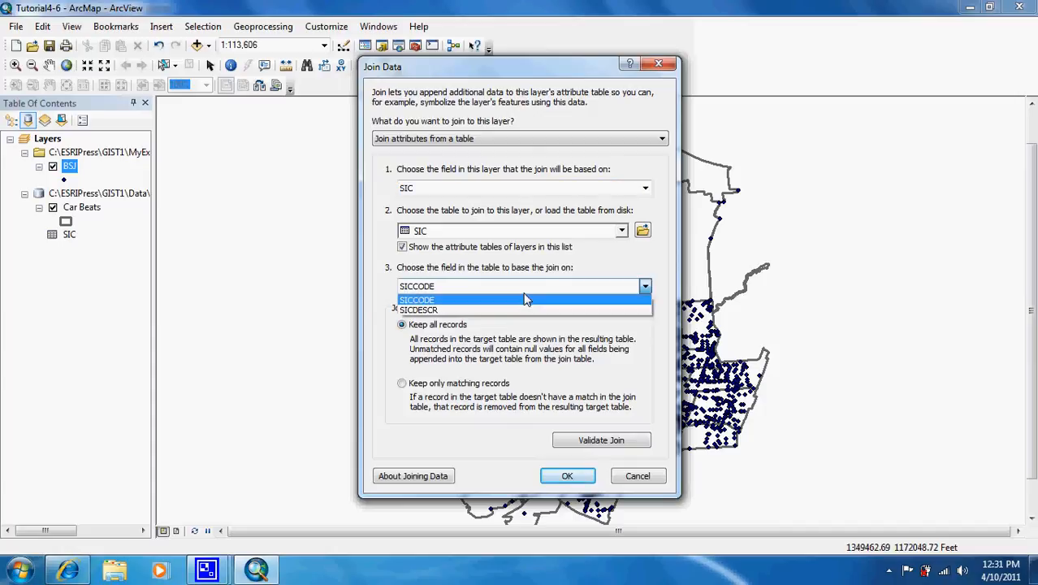
click(525, 300)
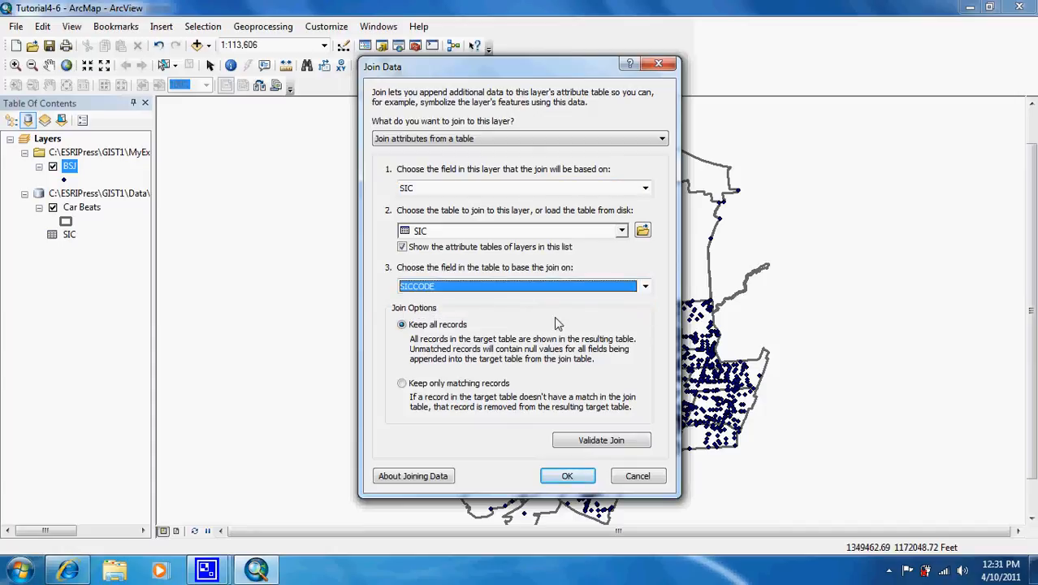
Validate the join between BSJ and the SIC table and apply it, keeping all records
click(593, 448)
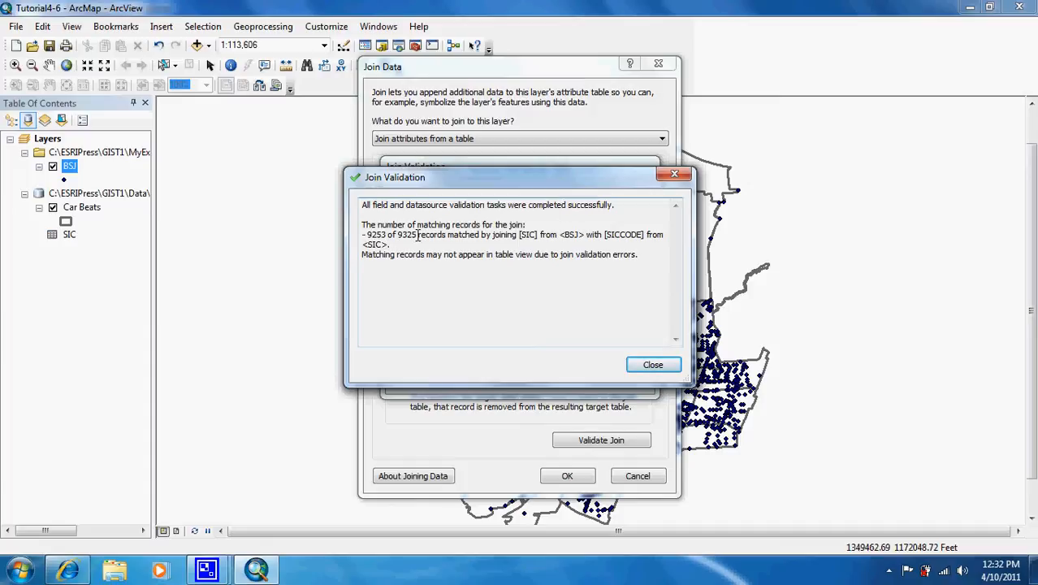
click(654, 365)
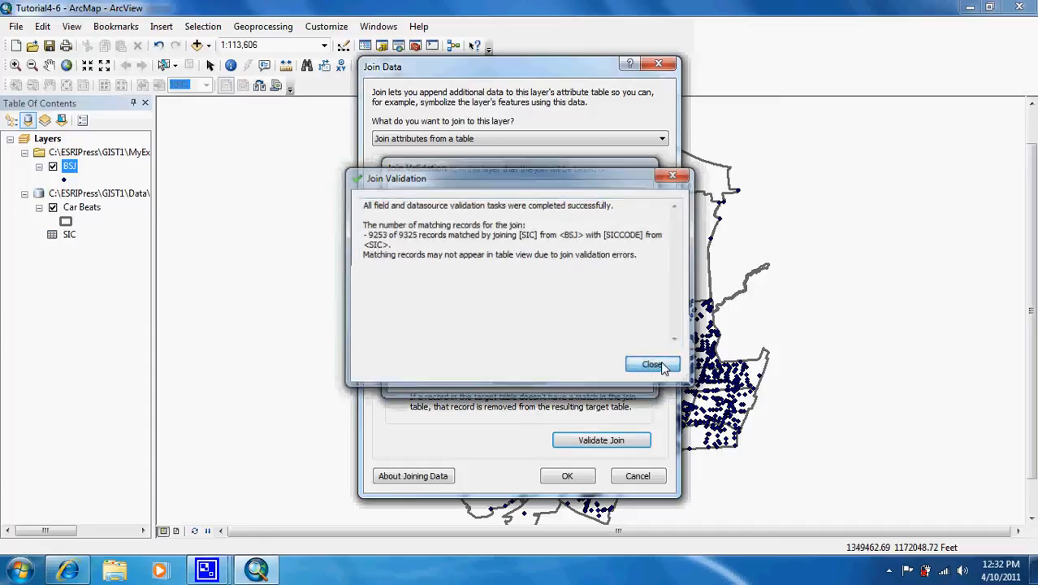
click(568, 477)
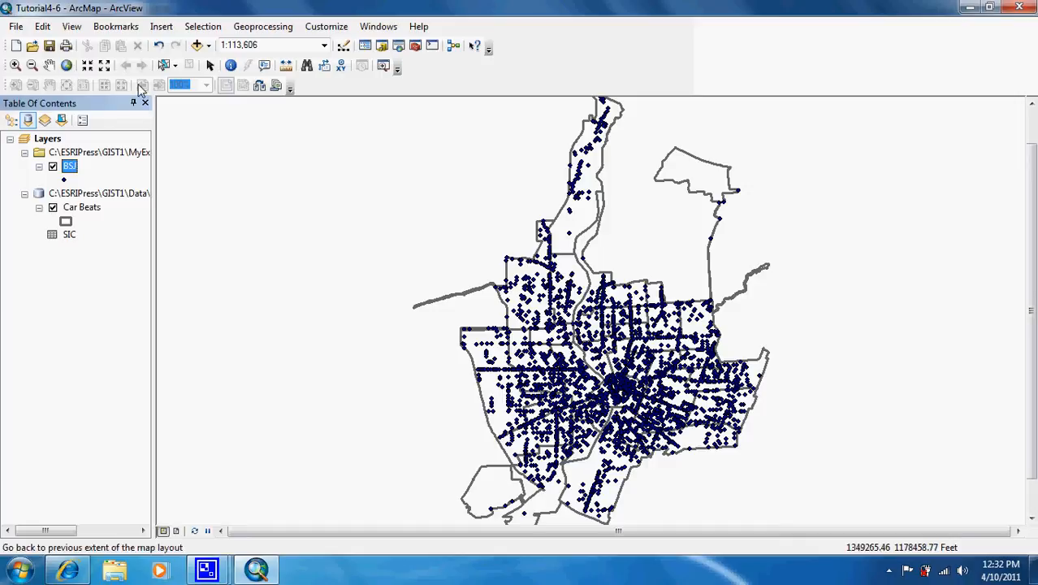
Start a Select By Attributes query with BSJ as the layer to select from
click(200, 27)
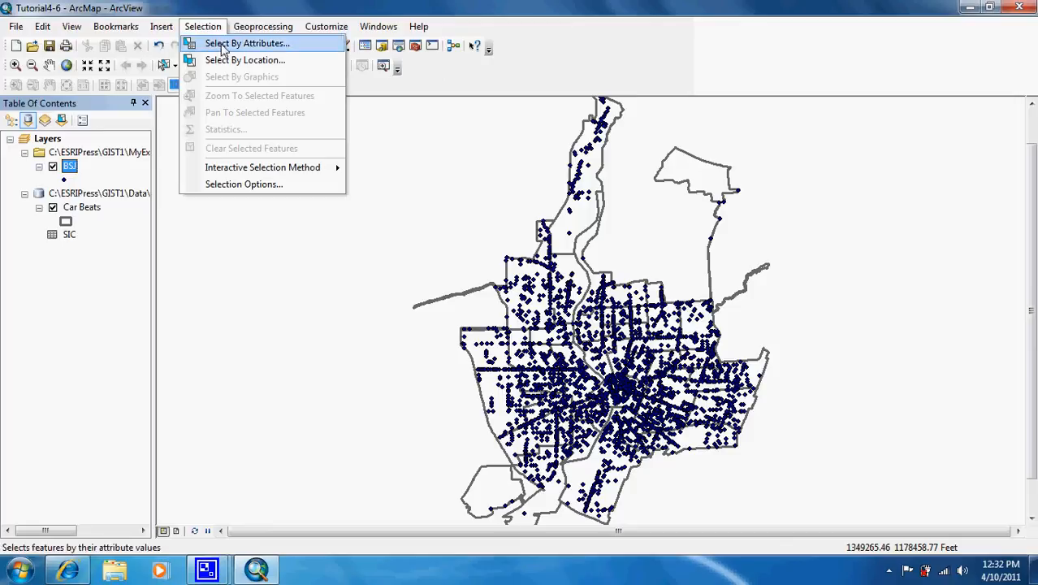
click(223, 45)
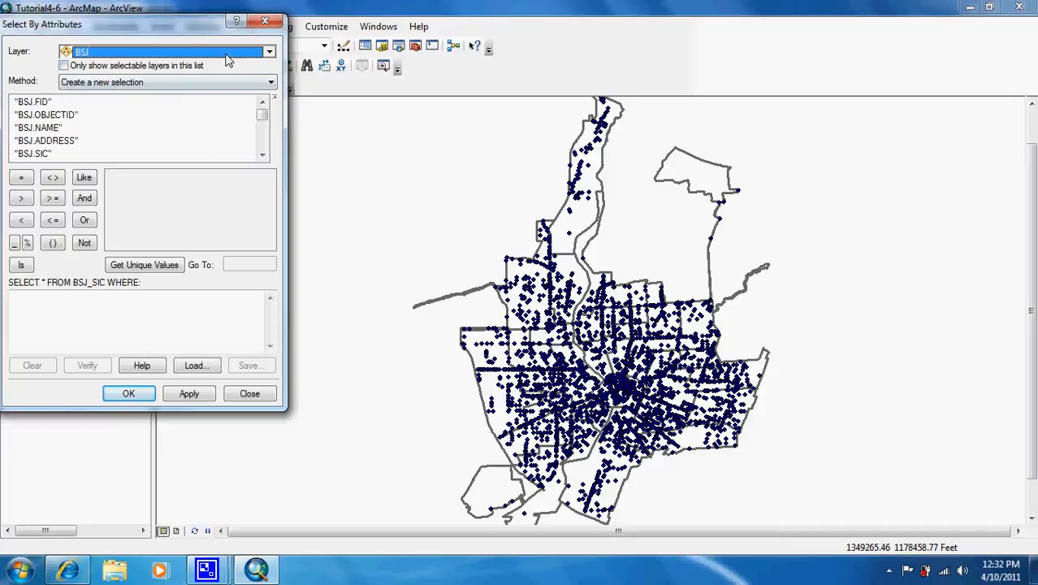
click(267, 53)
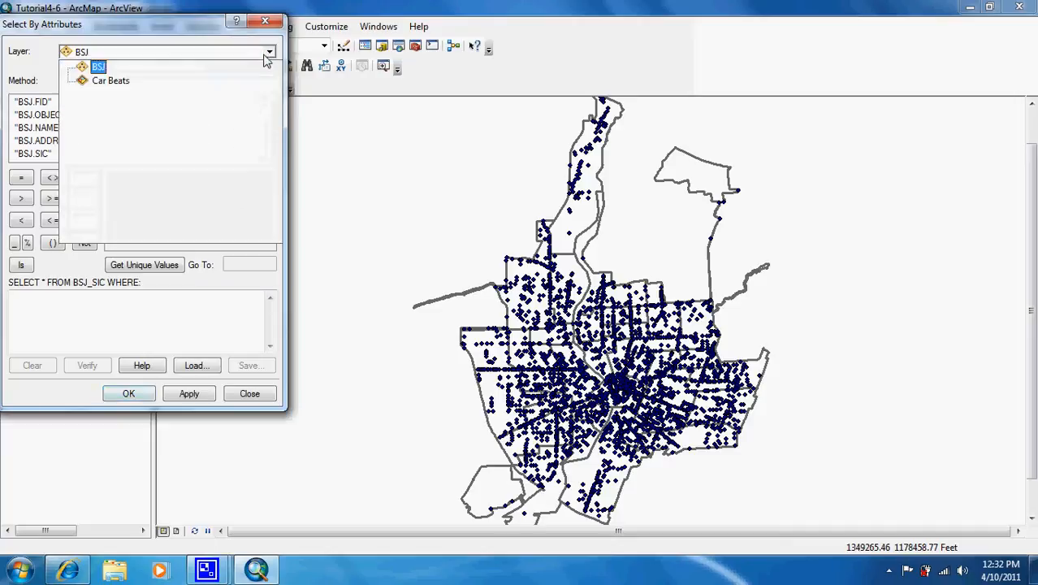
click(239, 68)
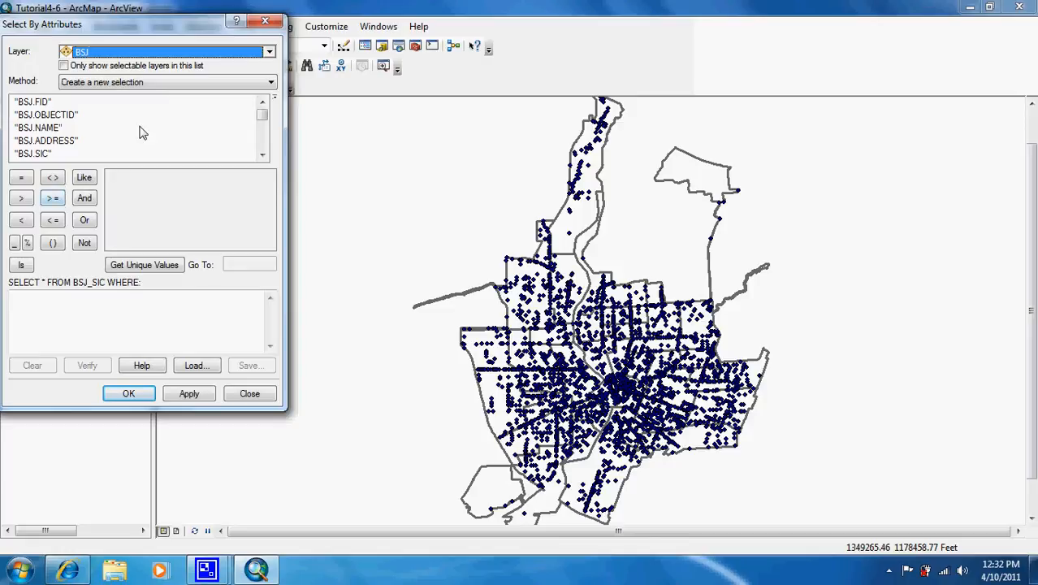
Build the query clause SIC.SICCODE = '5812', picking the code from the field's unique values
click(262, 154)
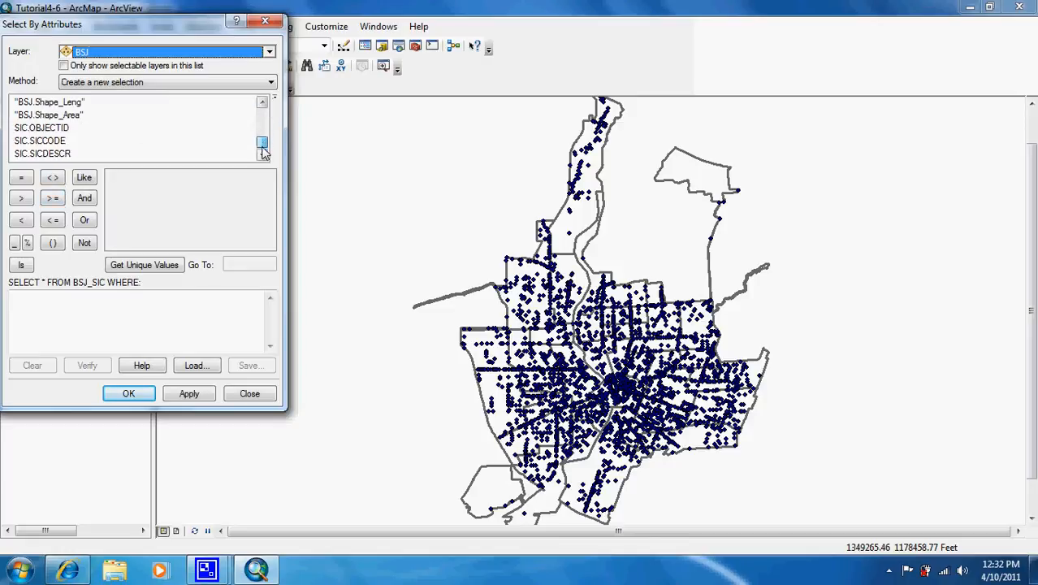
double_click(51, 143)
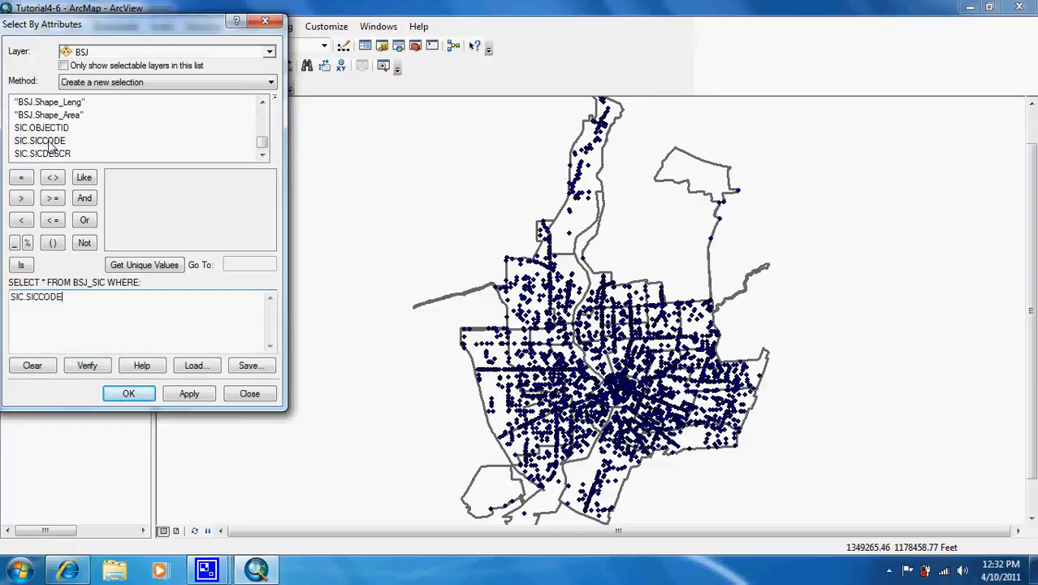
click(21, 181)
click(151, 268)
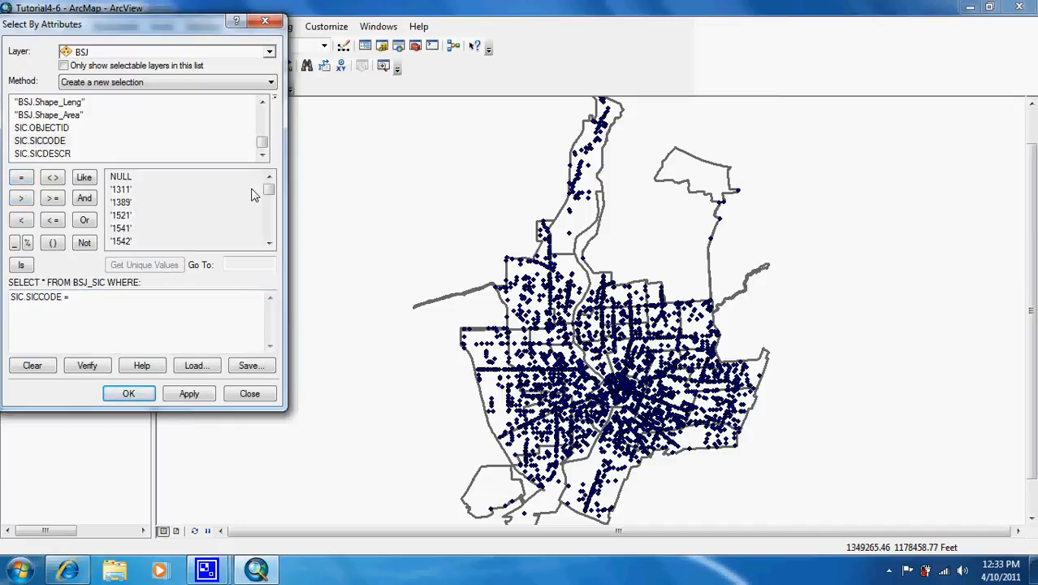
drag(272, 199, 271, 215)
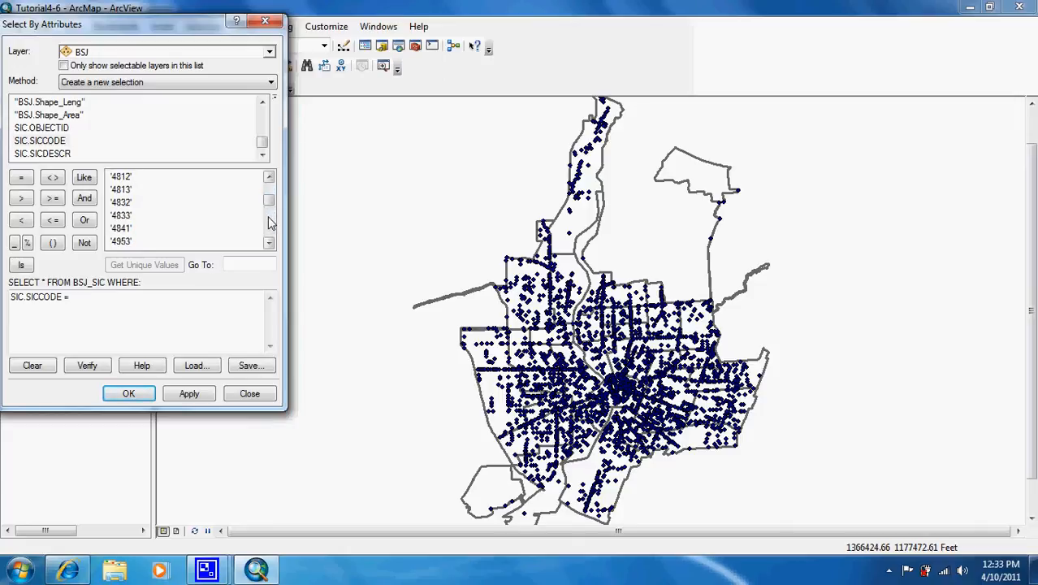
click(270, 224)
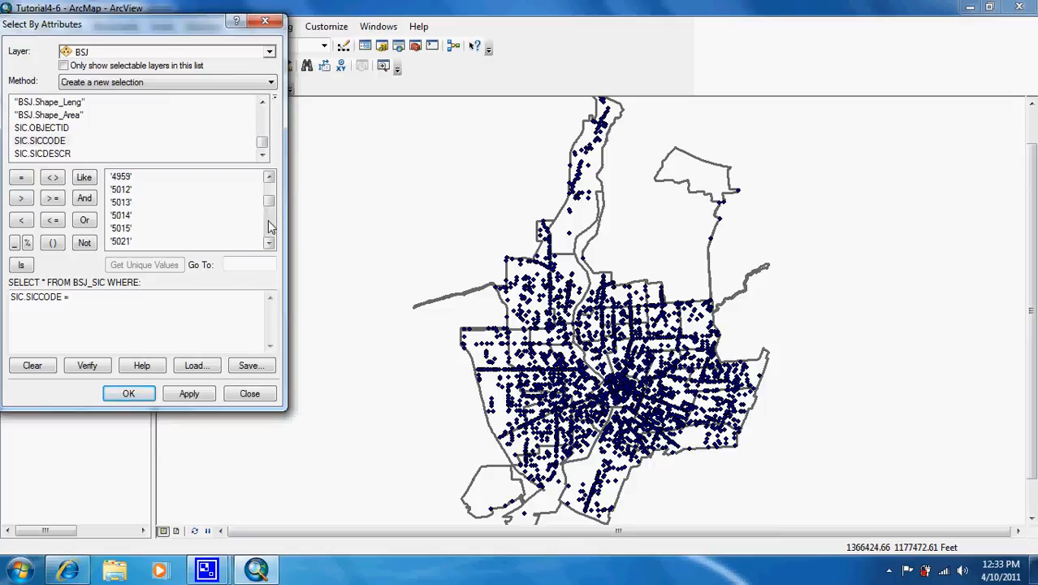
click(270, 227)
click(270, 226)
click(271, 227)
click(271, 227)
click(270, 226)
click(270, 226)
click(270, 226)
click(271, 226)
click(271, 226)
click(271, 226)
click(271, 226)
click(270, 226)
click(271, 226)
click(271, 226)
click(270, 227)
click(271, 227)
click(121, 177)
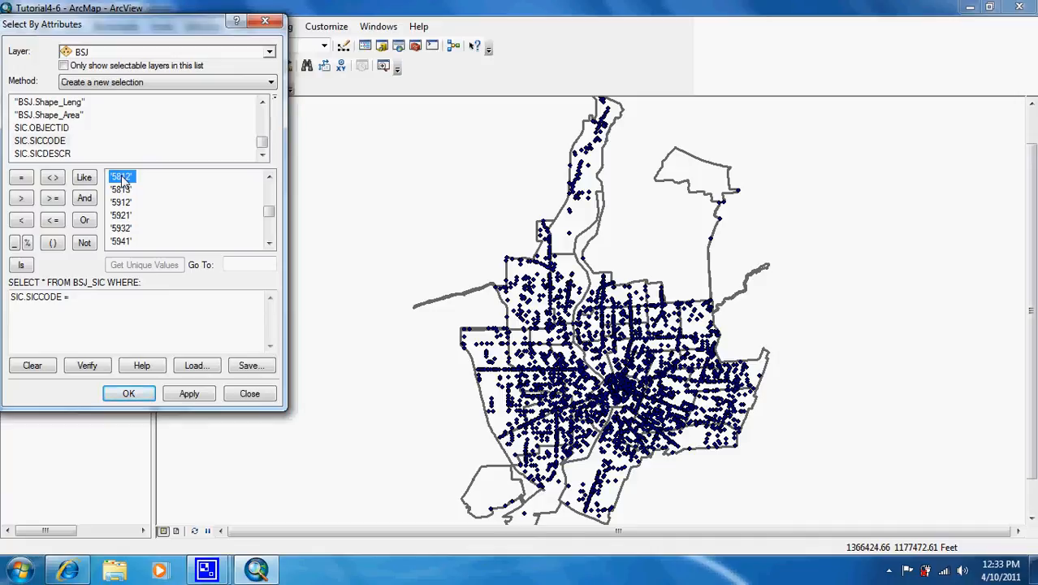
double_click(122, 177)
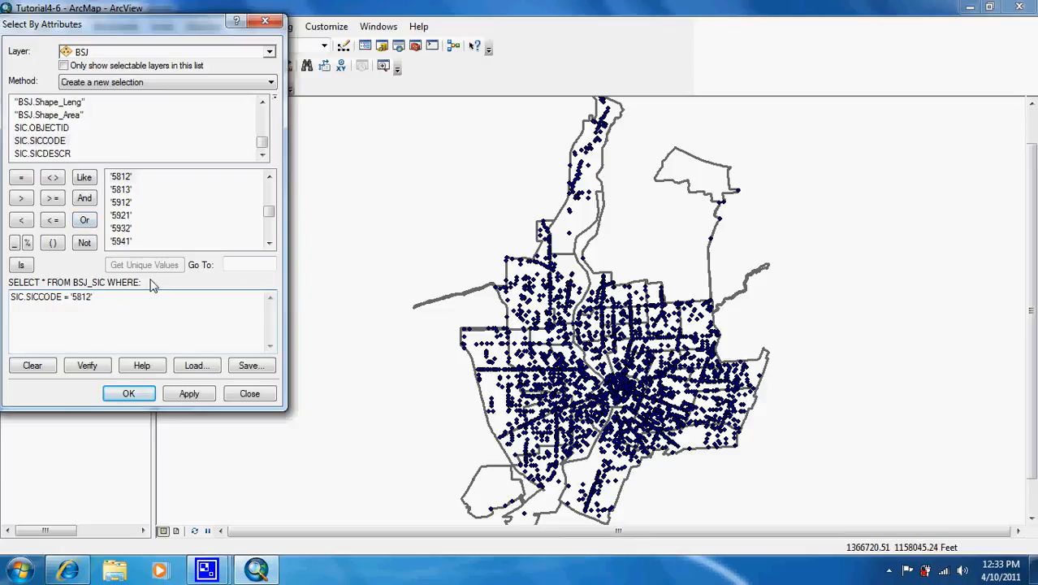
Extend the query expression with OR SIC.SICCODE = '5813'
click(86, 222)
double_click(48, 142)
click(21, 177)
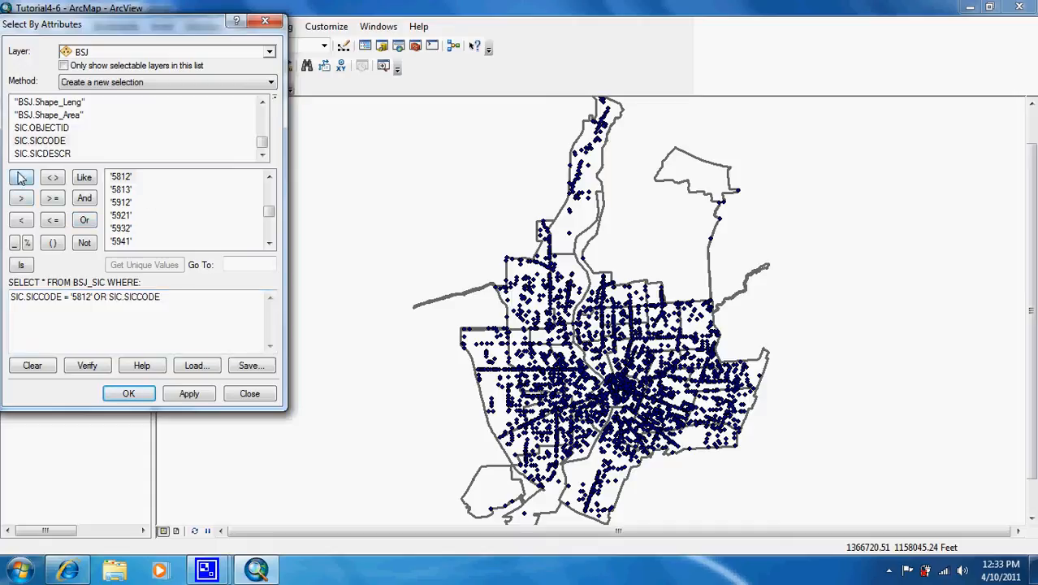
double_click(122, 189)
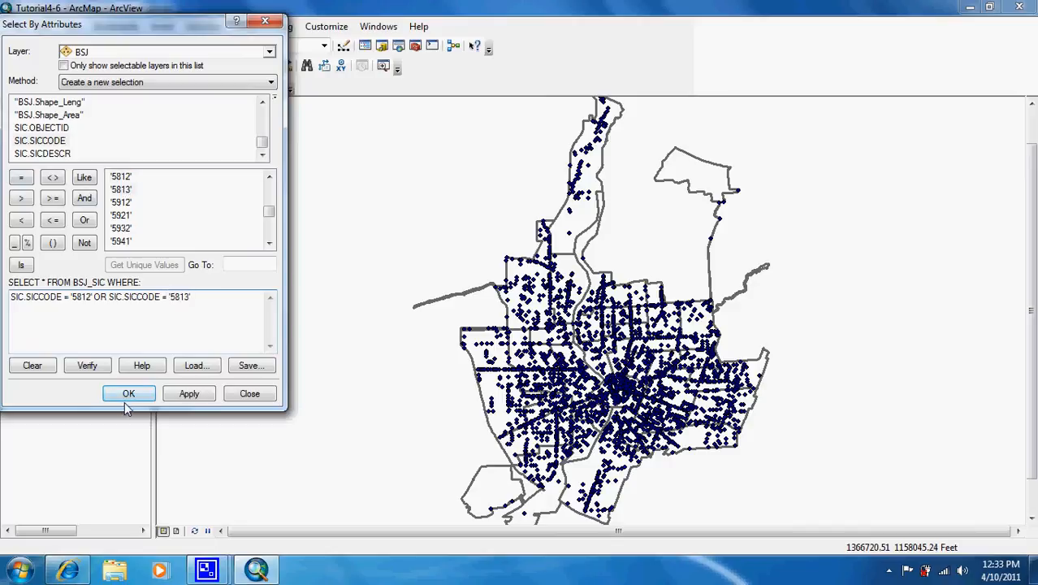
Verify the query expression, apply it to select the matching BSJ businesses, and close the query dialog
click(88, 365)
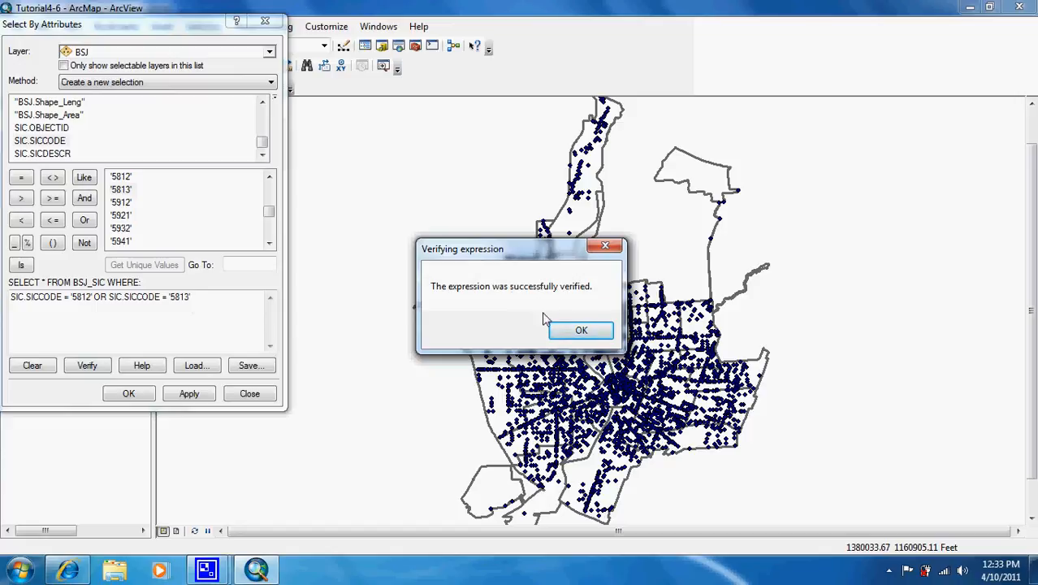
click(579, 329)
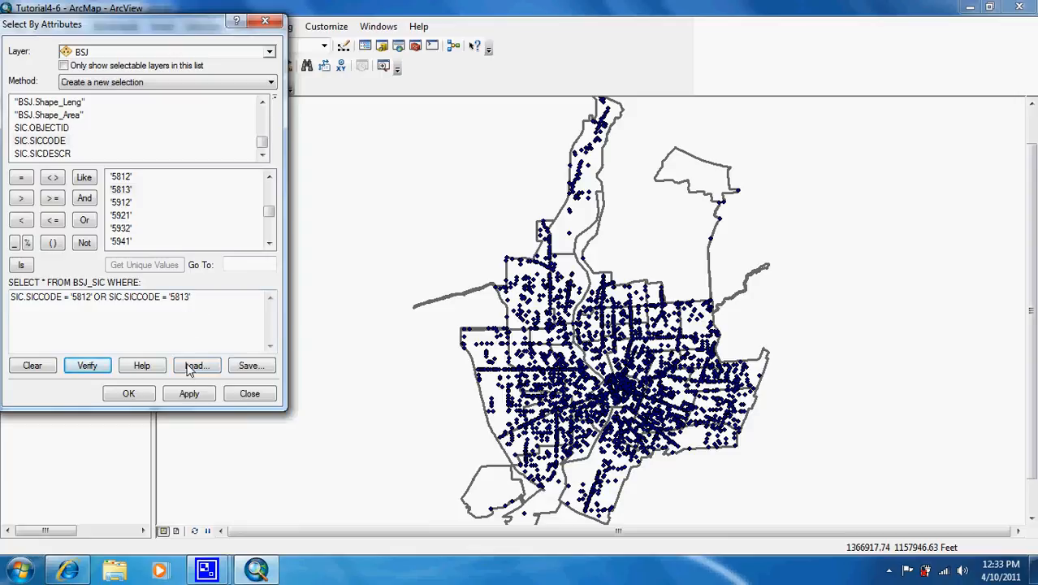
click(188, 397)
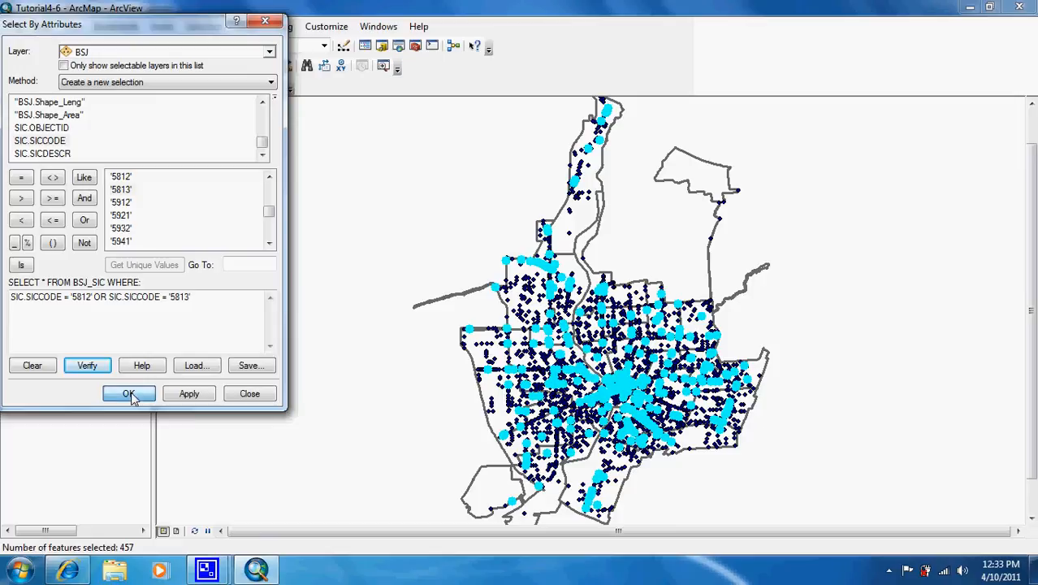
click(128, 394)
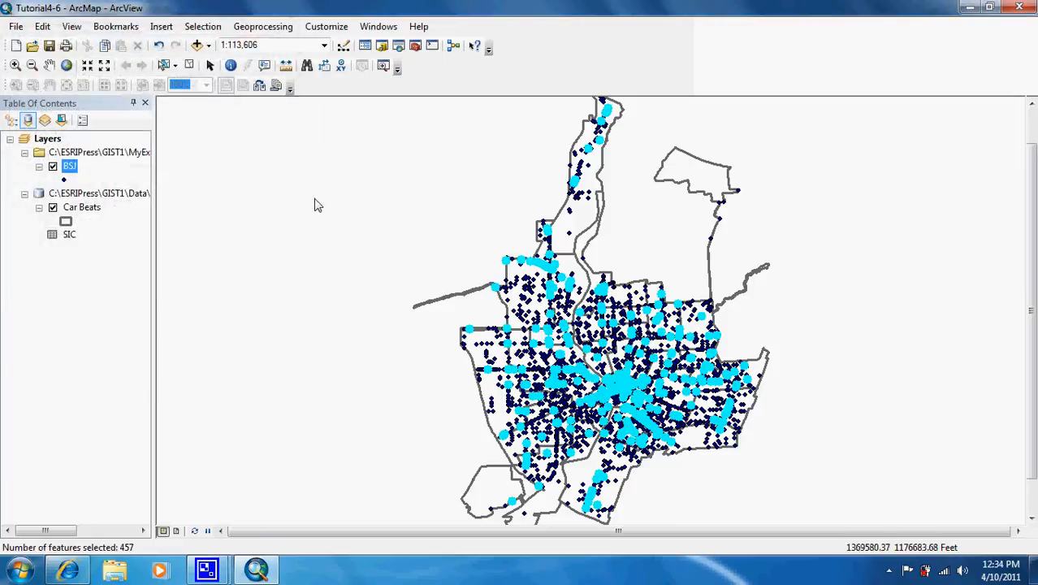
Examine only the selected records in the BSJ attribute table, including their SICCODE and SICDESCR values, and close the table
right_click(70, 167)
click(134, 211)
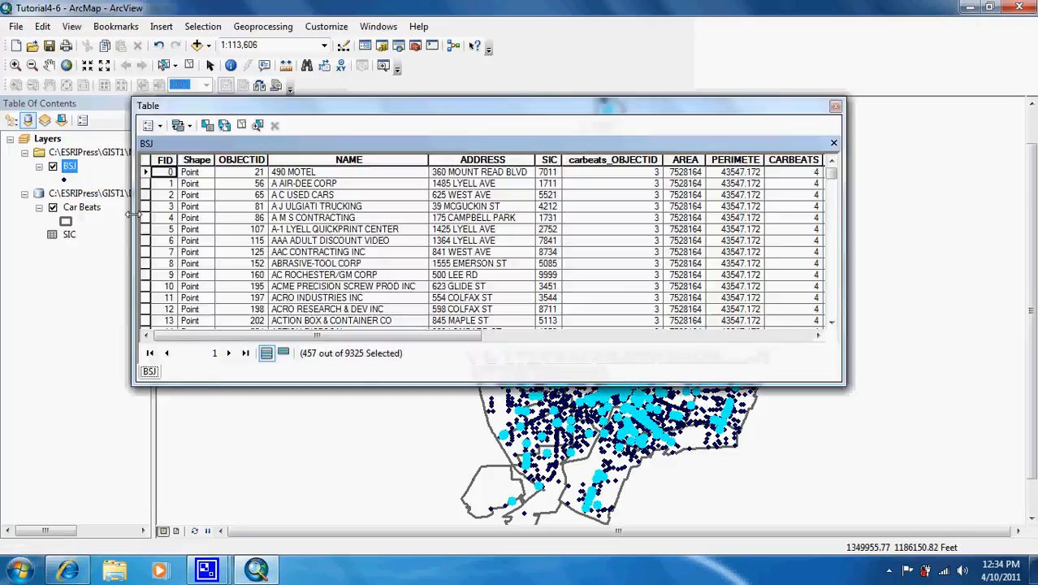
click(282, 353)
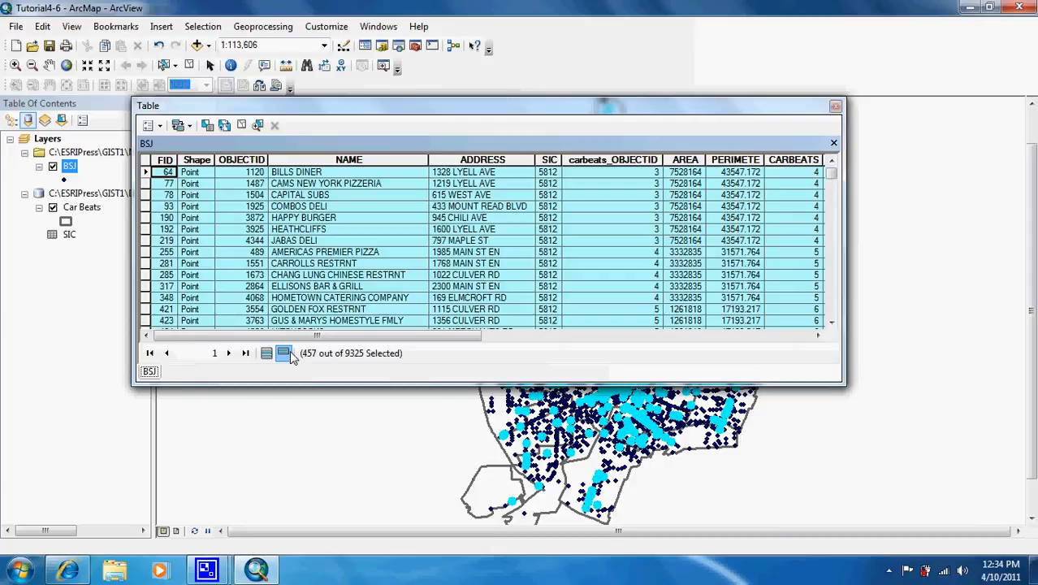
drag(311, 340, 646, 329)
drag(831, 173, 832, 186)
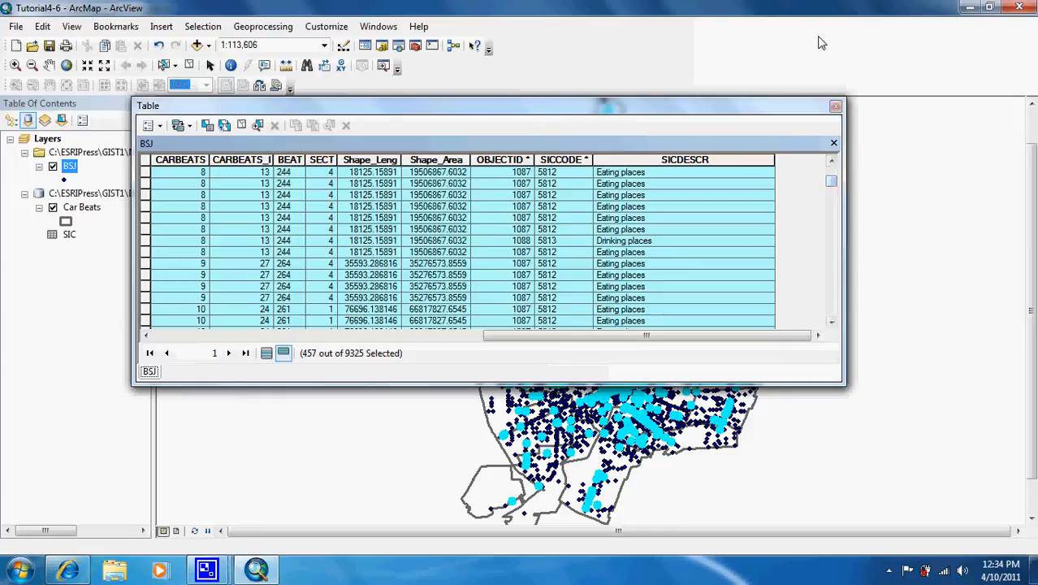
click(835, 106)
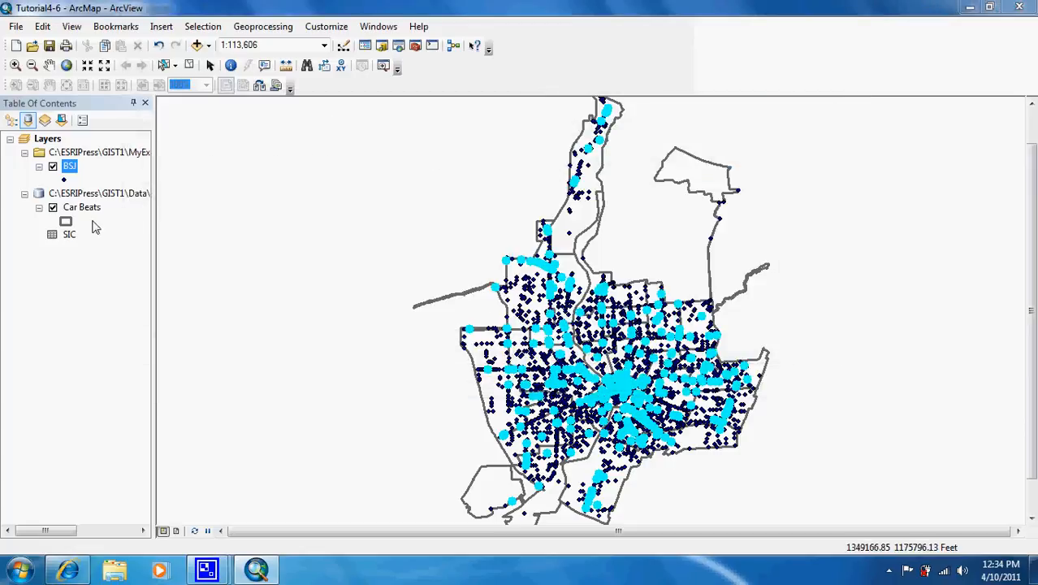
Export the selected BSJ features to MaricopaCountyFiles.gdb as EDP, using the layer's source coordinate system, and add the result to the map
right_click(70, 168)
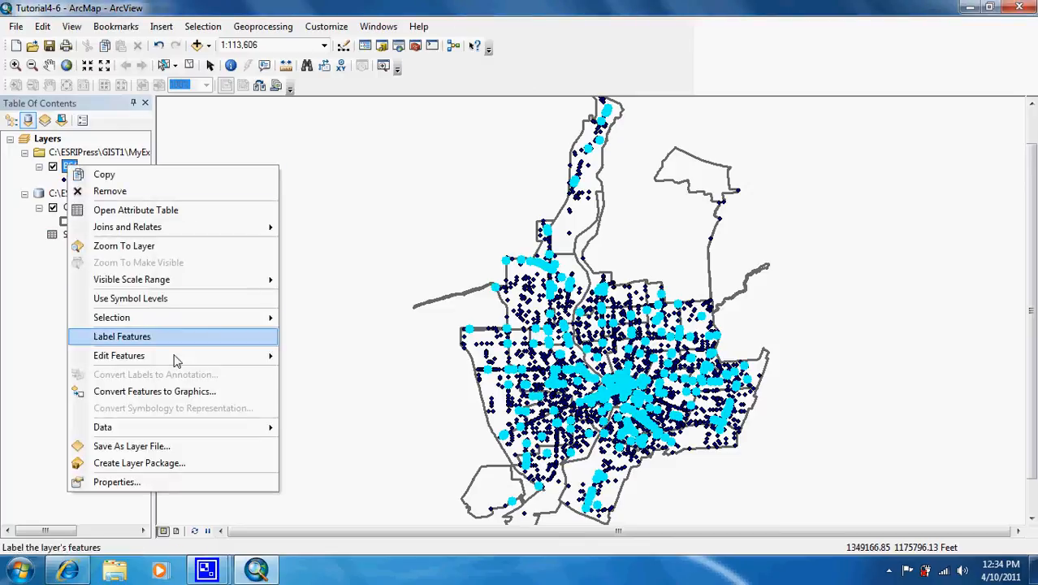
mouse_move(199, 429)
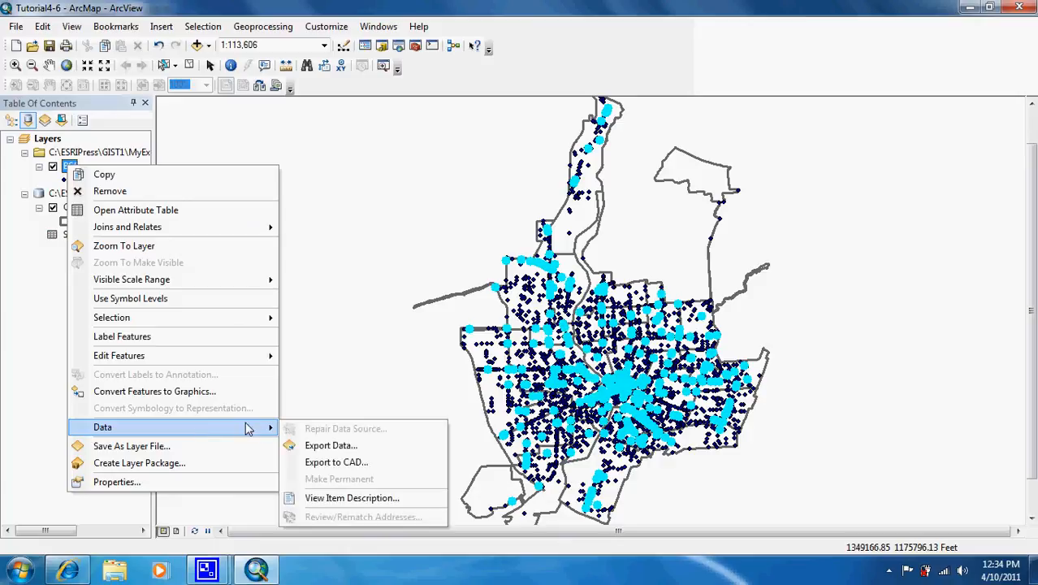
click(347, 445)
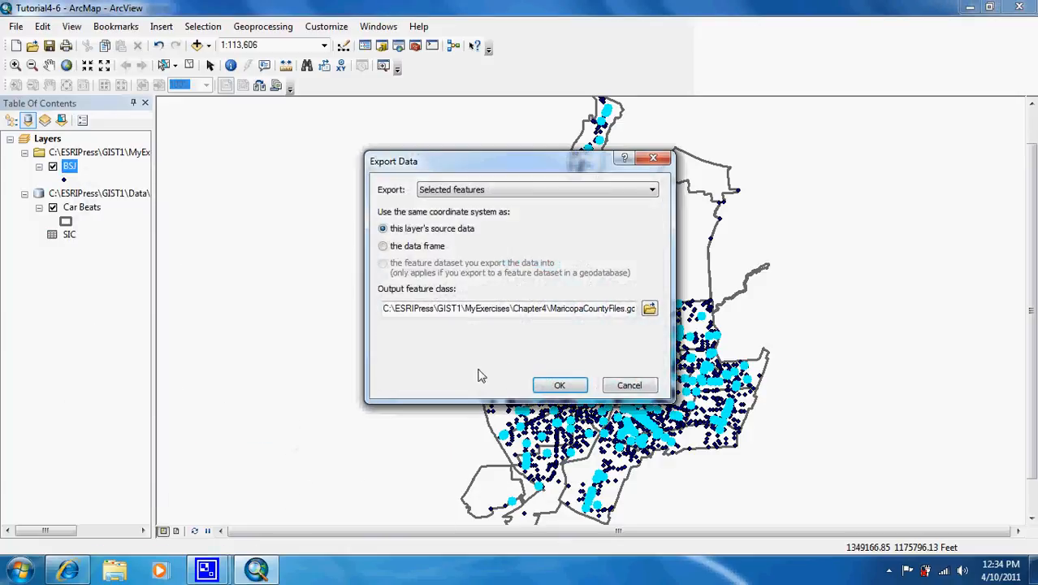
click(621, 310)
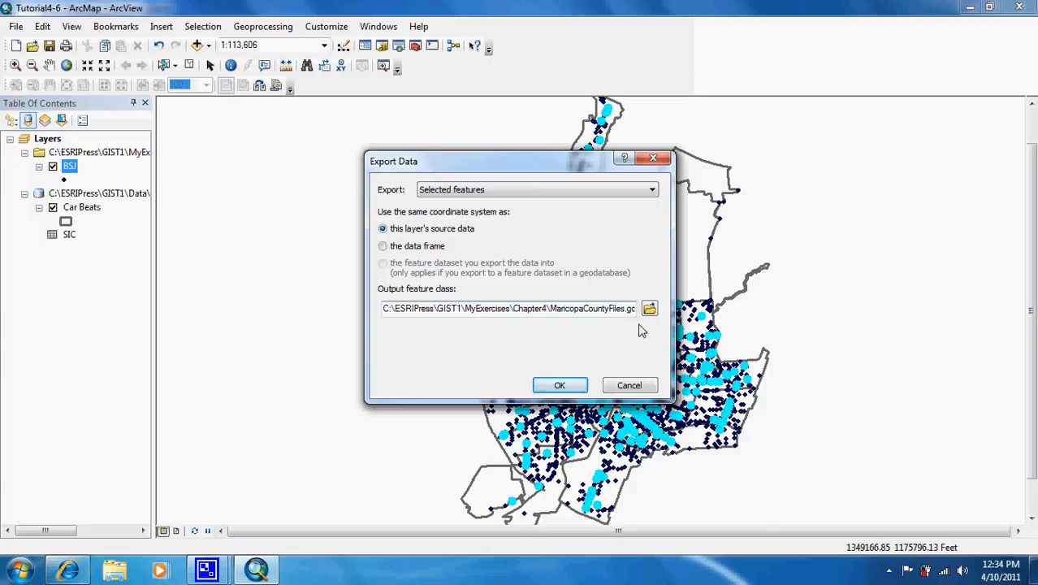
key(End)
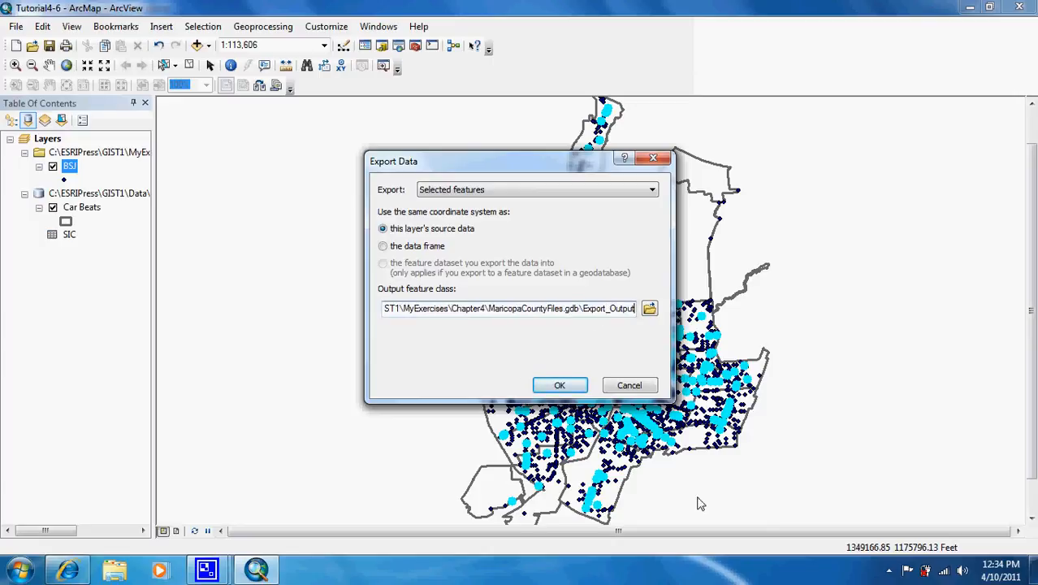
key(BackSpace)
key(BackSpace)
key(BackSpace)
key(BackSpace)
key(BackSpace)
key(BackSpace)
key(BackSpace)
key(BackSpace)
key(BackSpace)
key(BackSpace)
key(BackSpace)
key(BackSpace)
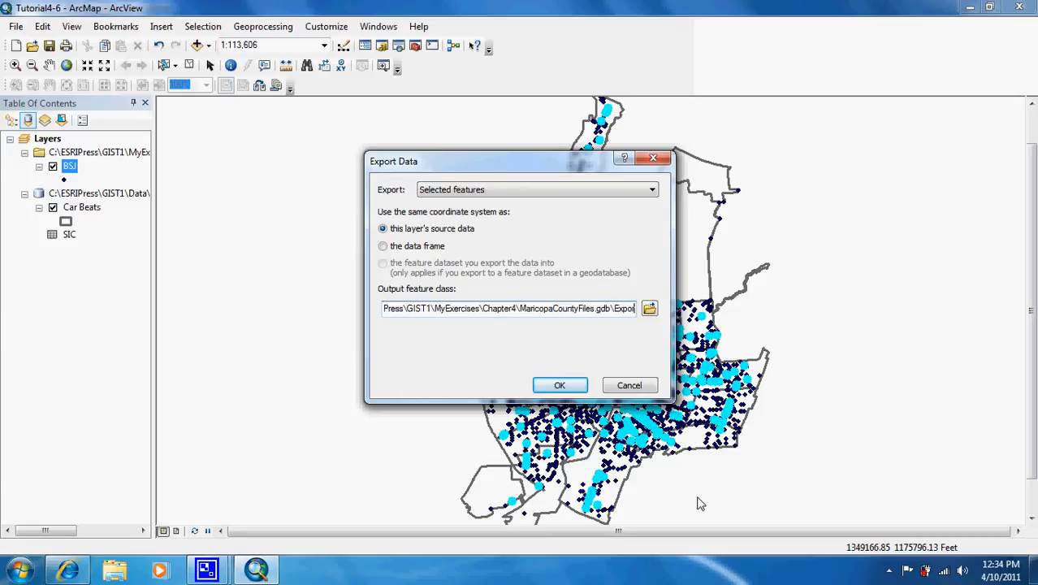
key(BackSpace)
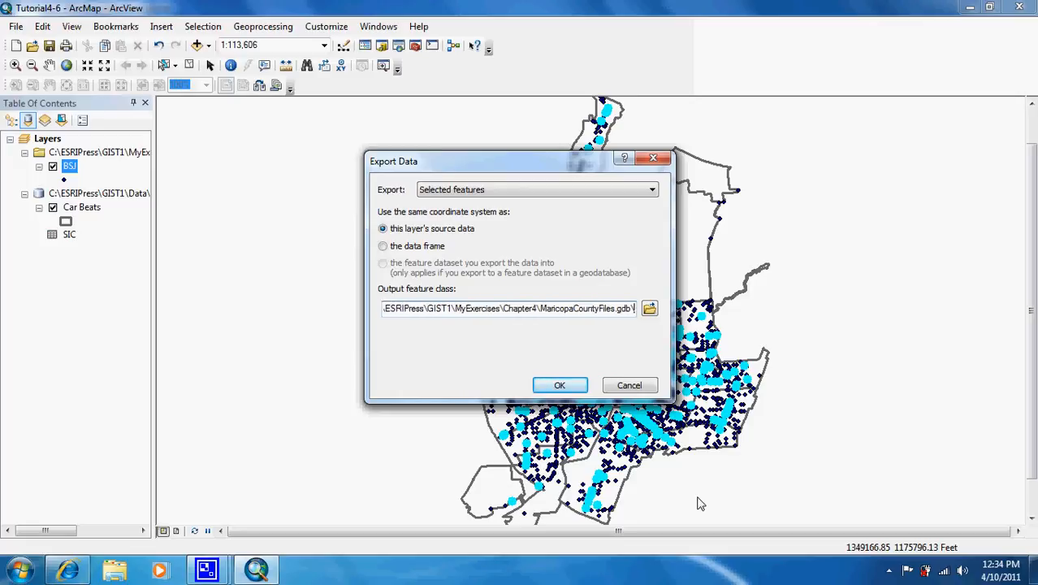
text(EDF)
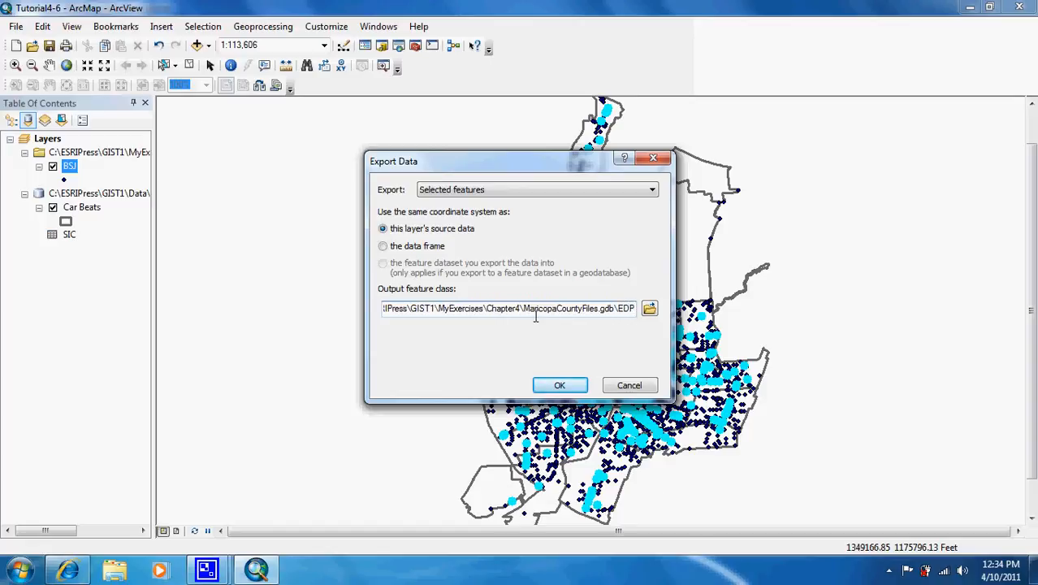
click(558, 386)
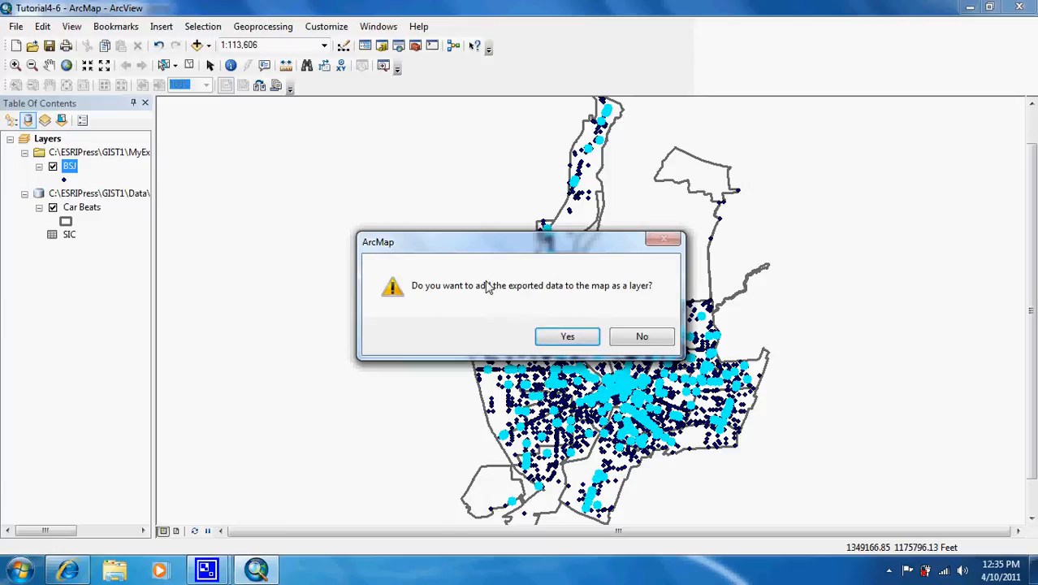
click(568, 338)
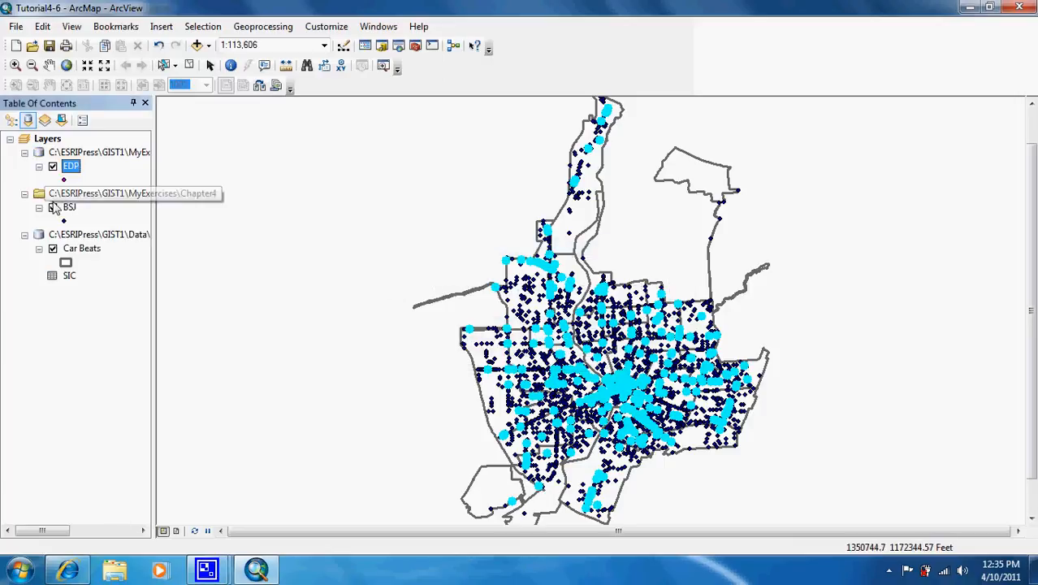
Clear the selected features in all layers and hide the BSJ layer
click(189, 66)
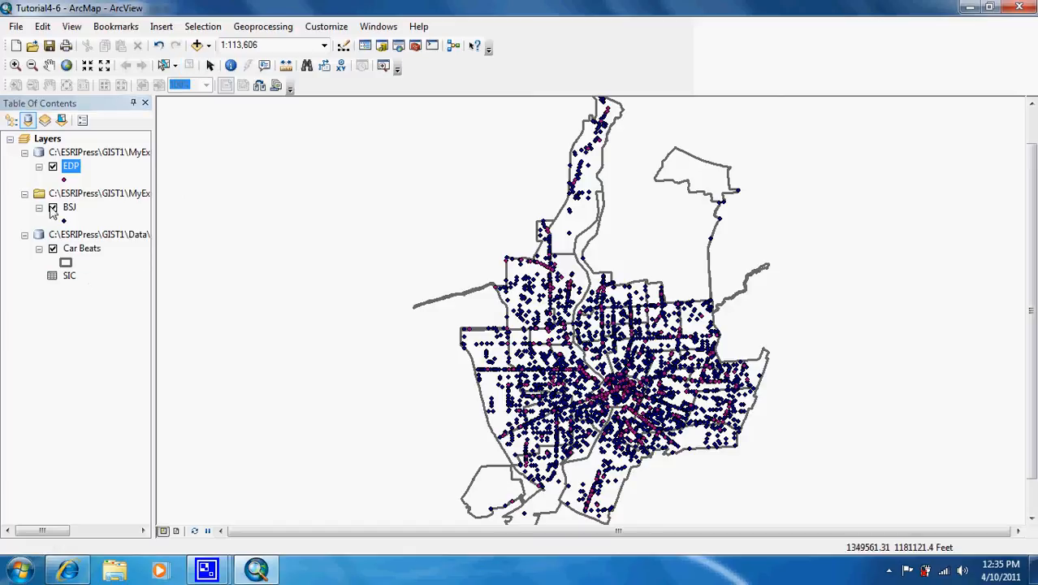
click(52, 208)
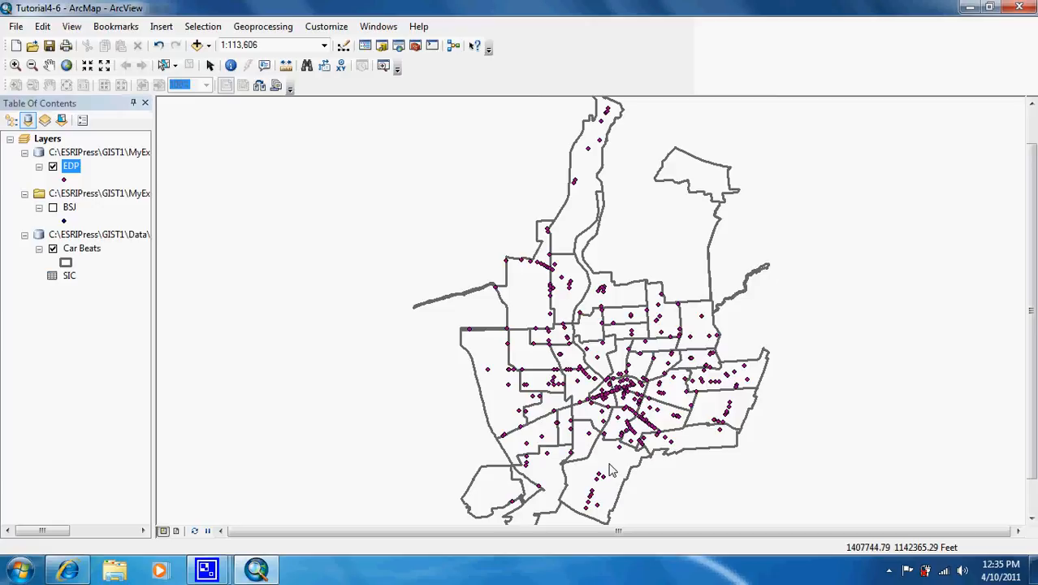
Reopen the attribute selection for the BSJ layer and clear its old query expression
click(203, 27)
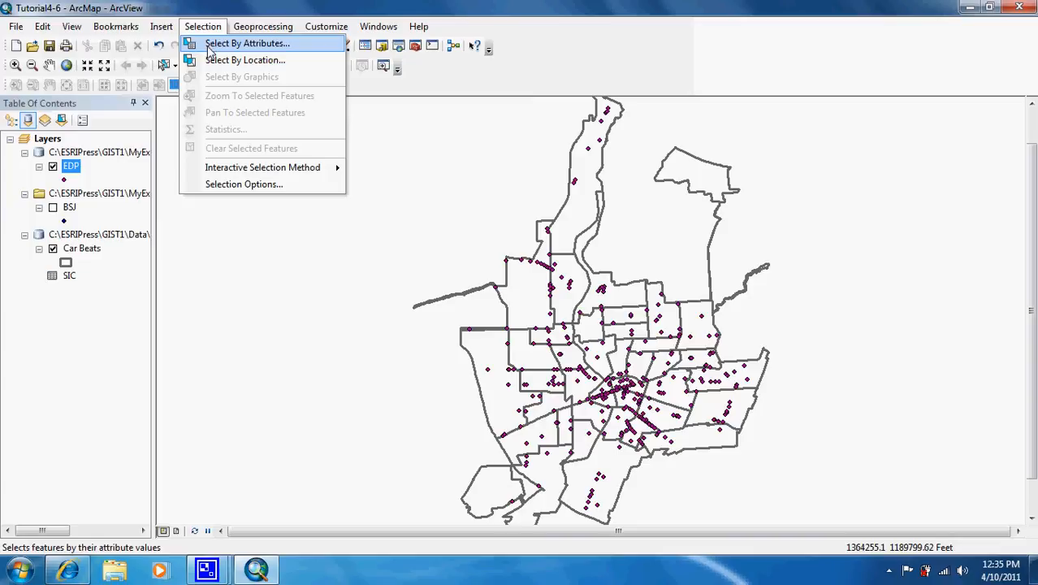
click(209, 45)
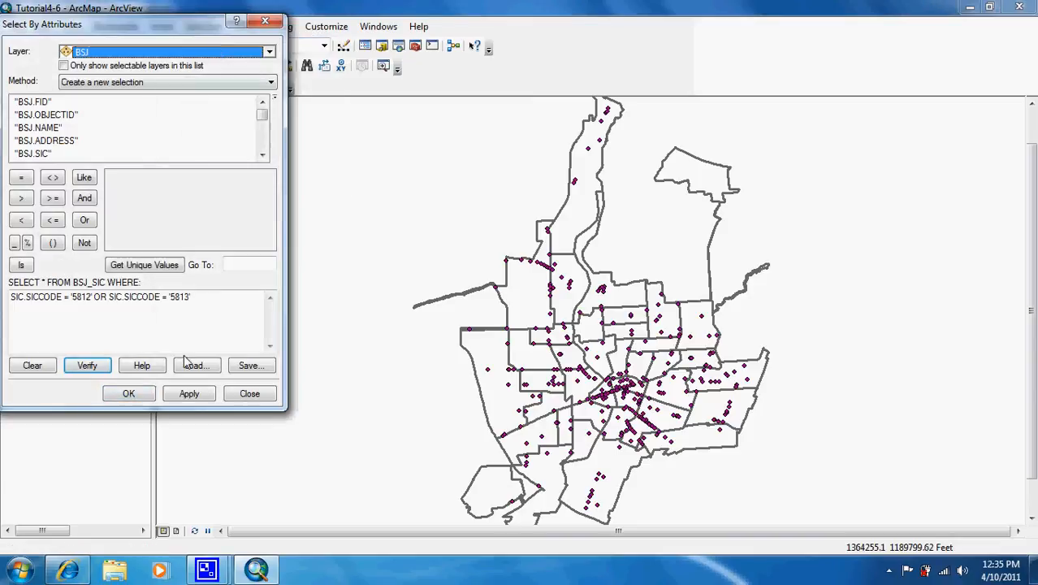
click(34, 366)
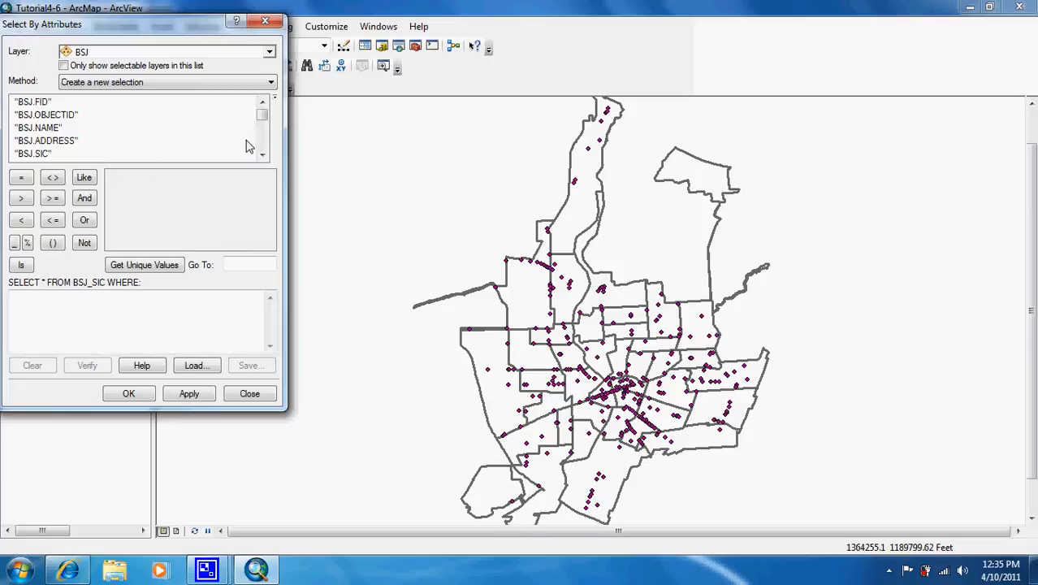
Build the first query condition on the SIC descriptions: SIC.SICDESCR LIKE '%Motor vehicle%'
drag(264, 118, 265, 145)
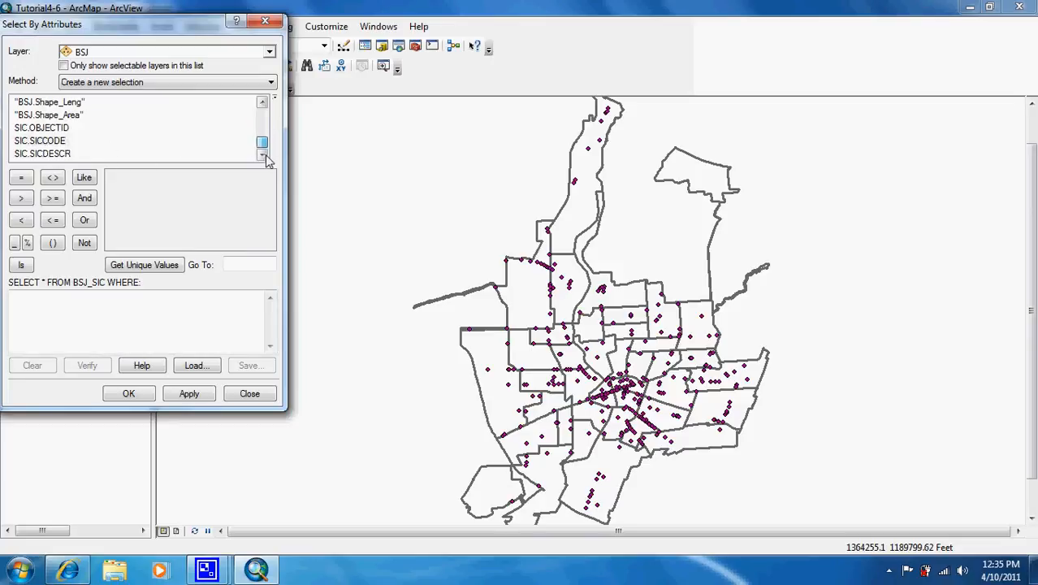
double_click(46, 155)
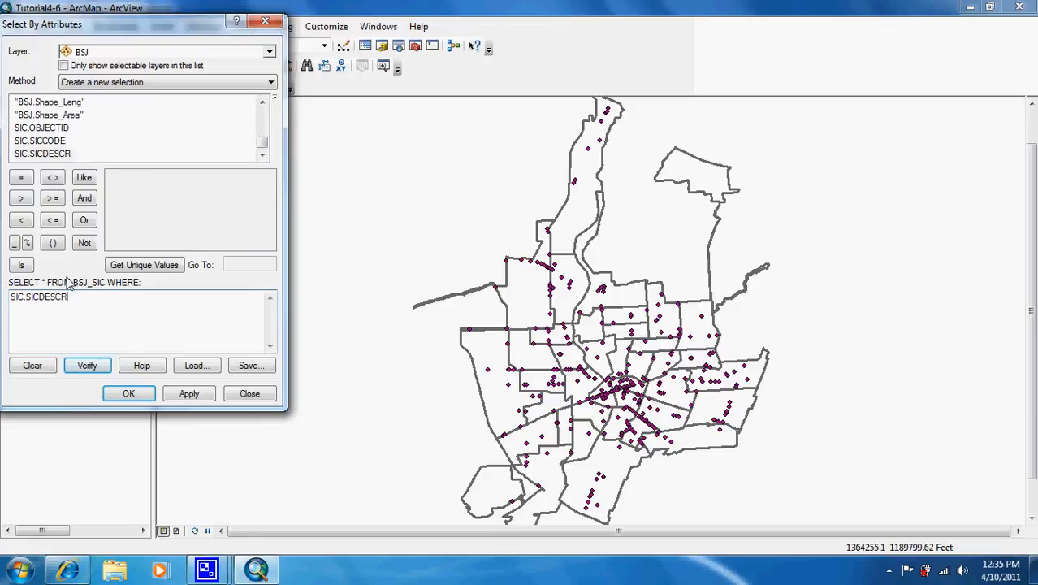
click(85, 177)
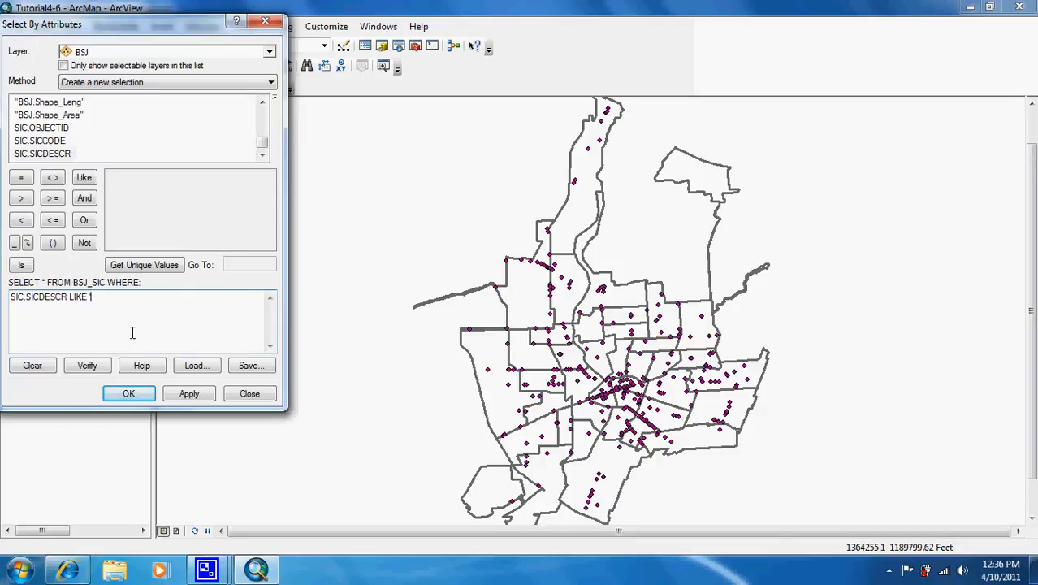
click(28, 243)
text(Motor vehicle)
click(27, 243)
text(')
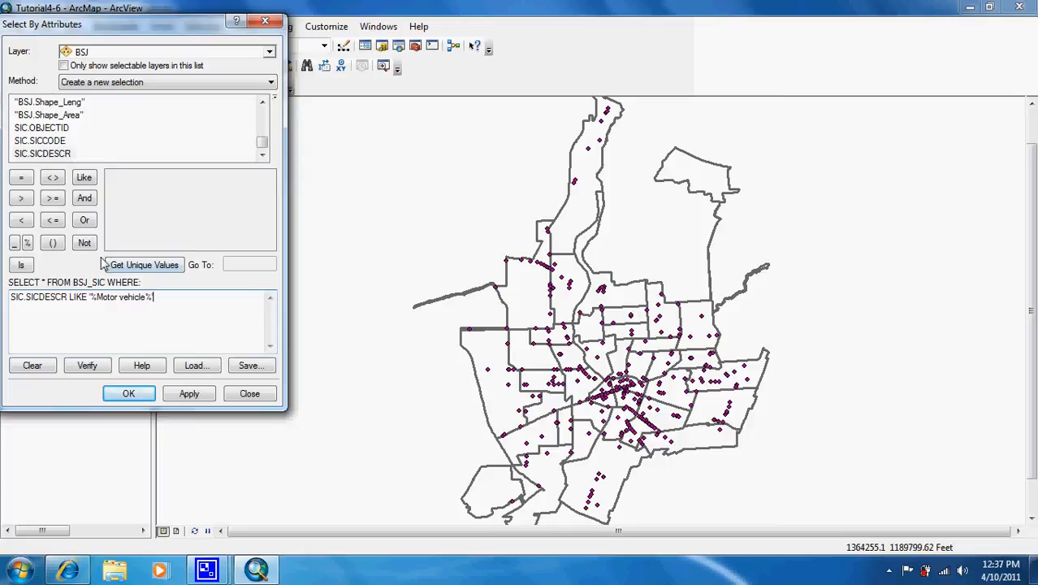
Extend the query expression with a second condition: OR SIC.SICDESCR LIKE '%auto%'
click(86, 221)
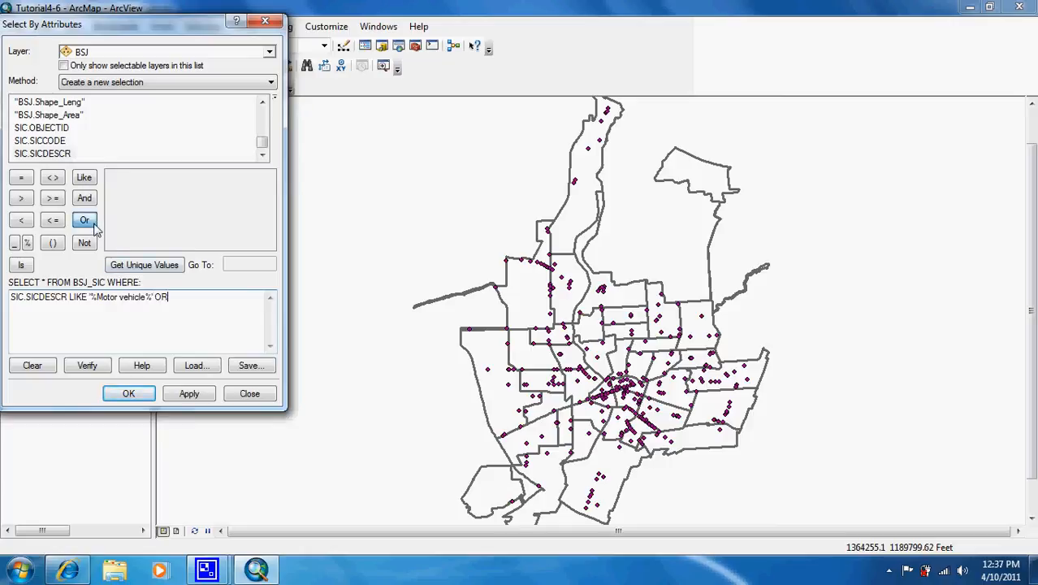
double_click(60, 156)
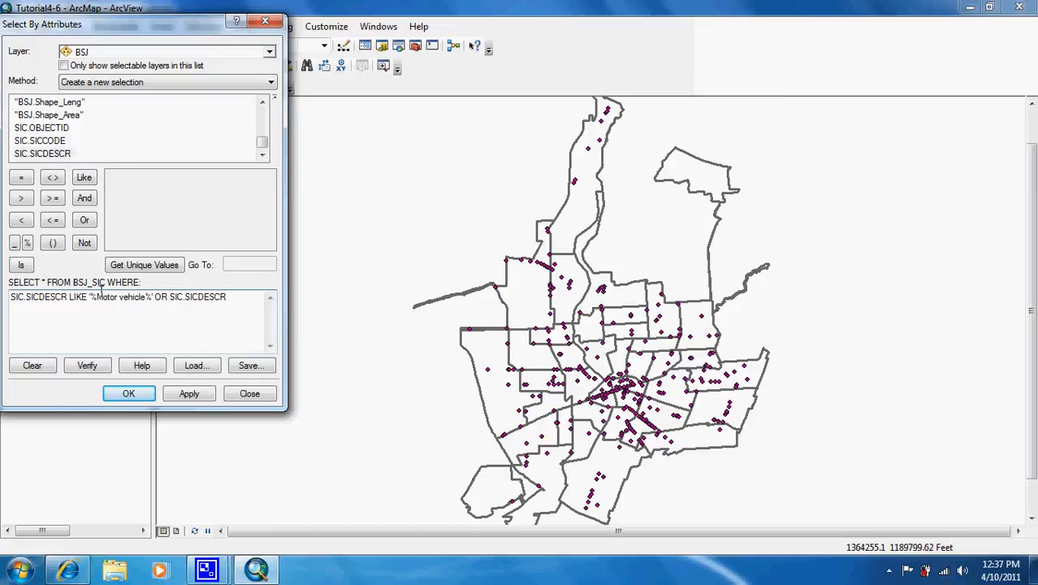
click(87, 180)
click(88, 182)
key(BackSpace)
key(BackSpace)
key(BackSpace)
key(BackSpace)
key(BackSpace)
click(27, 244)
text(auto)
click(27, 244)
Verify and apply the query to select the matching BSJ businesses, and turn the BSJ layer back on
click(89, 367)
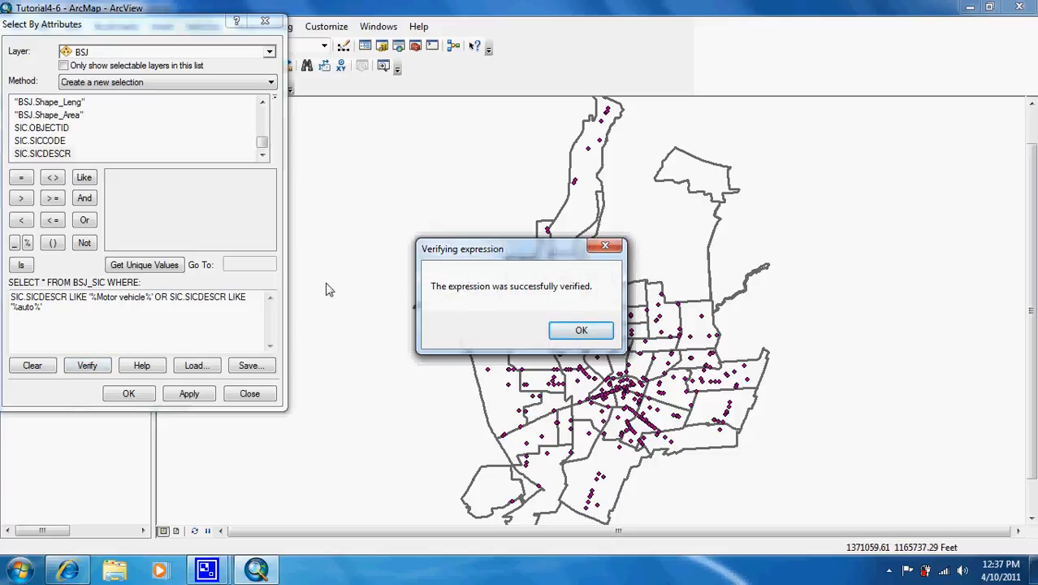
click(581, 334)
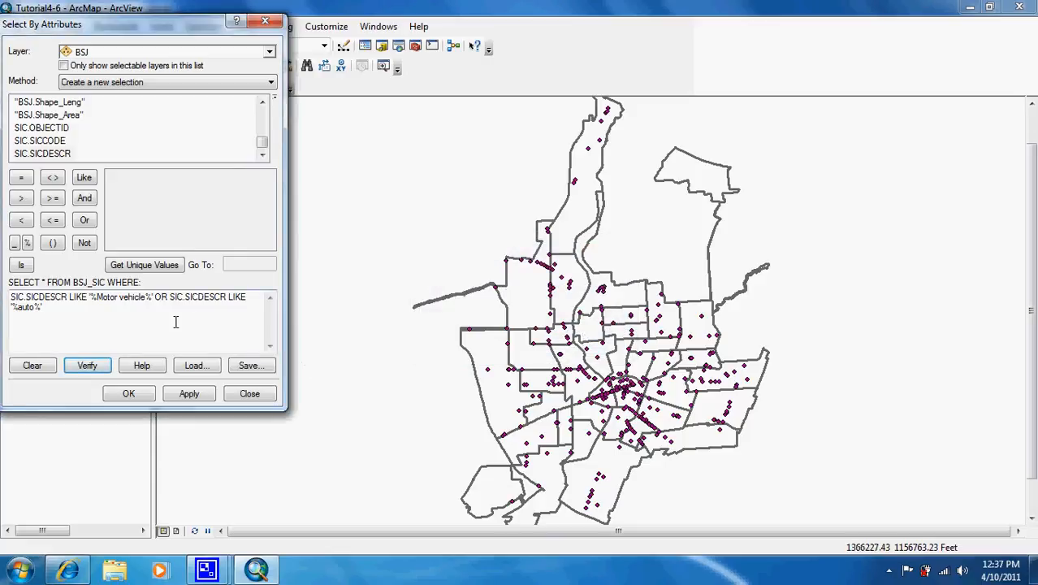
click(127, 394)
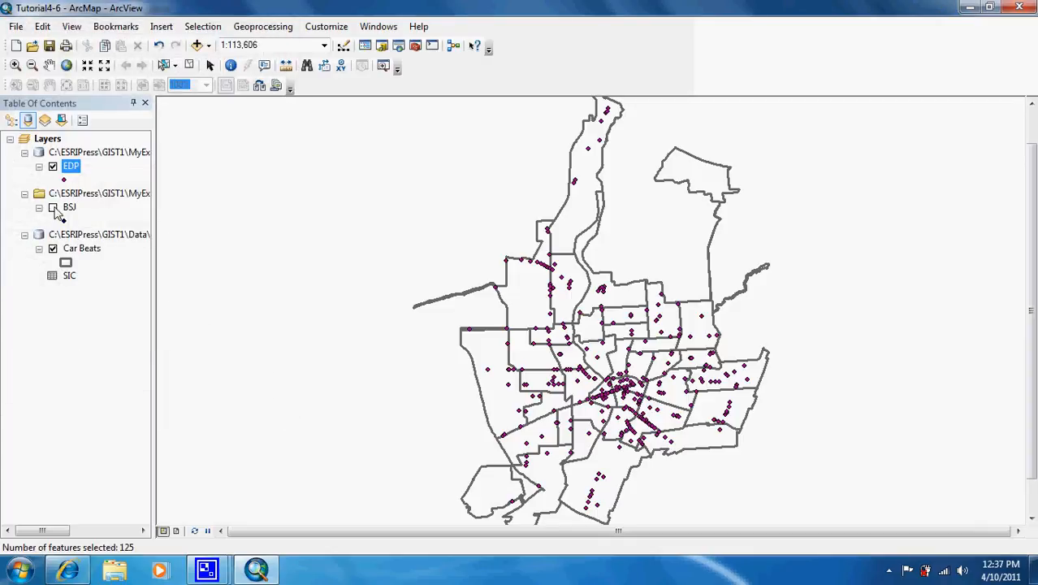
click(53, 208)
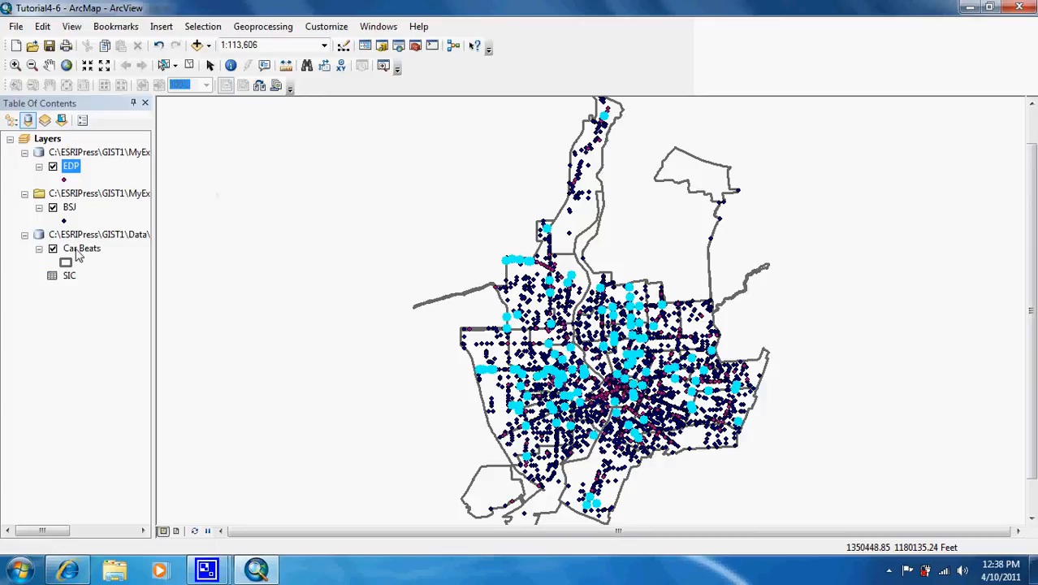
Export the selected BSJ features to MaricopaCountyFiles.gdb as AMVP, using the layer's source coordinate system, and add the result to the map
right_click(69, 208)
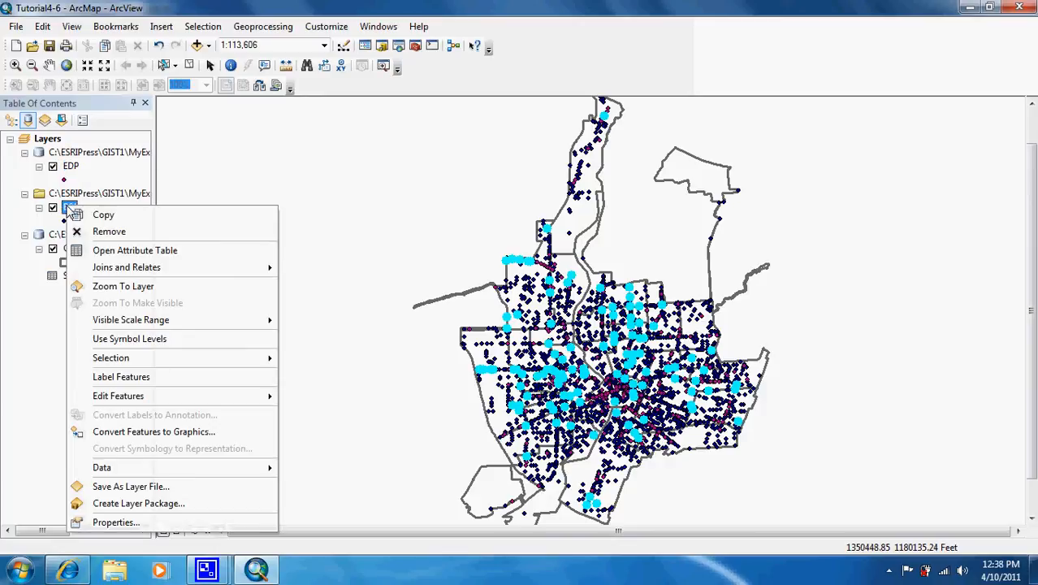
mouse_move(197, 466)
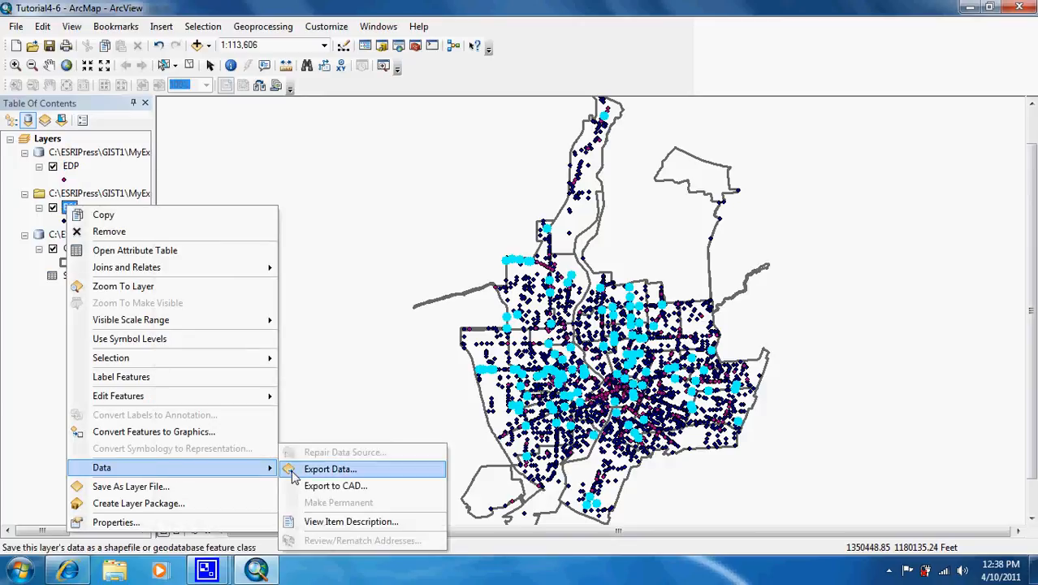
click(328, 468)
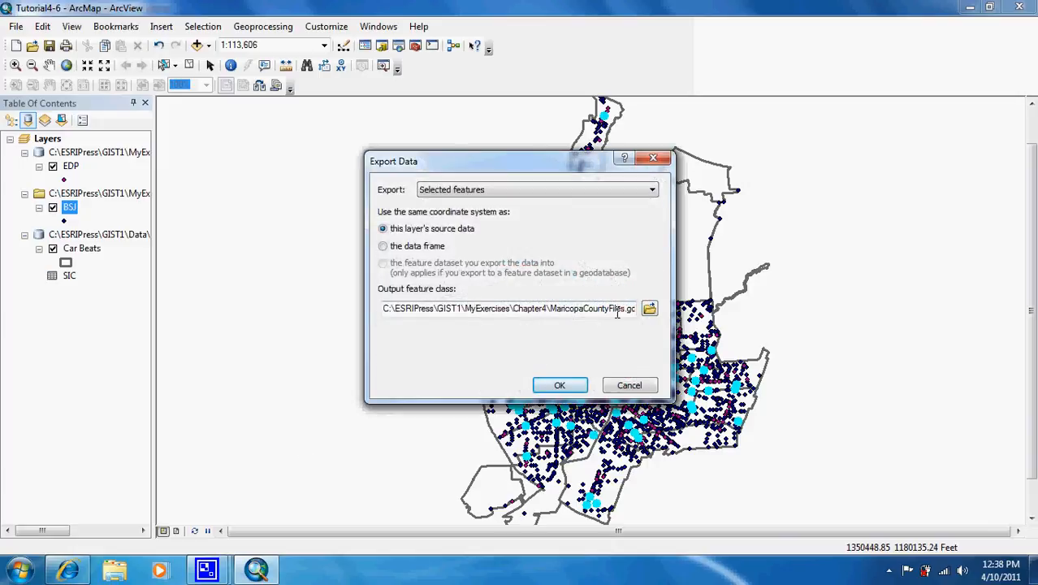
click(618, 313)
key(Right)
key(Right)
key(Right)
key(Right)
key(Right)
key(Right)
key(Right)
key(Right)
key(Right)
key(Right)
key(Right)
key(Right)
key(Right)
key(Right)
key(Right)
key(Right)
key(Right)
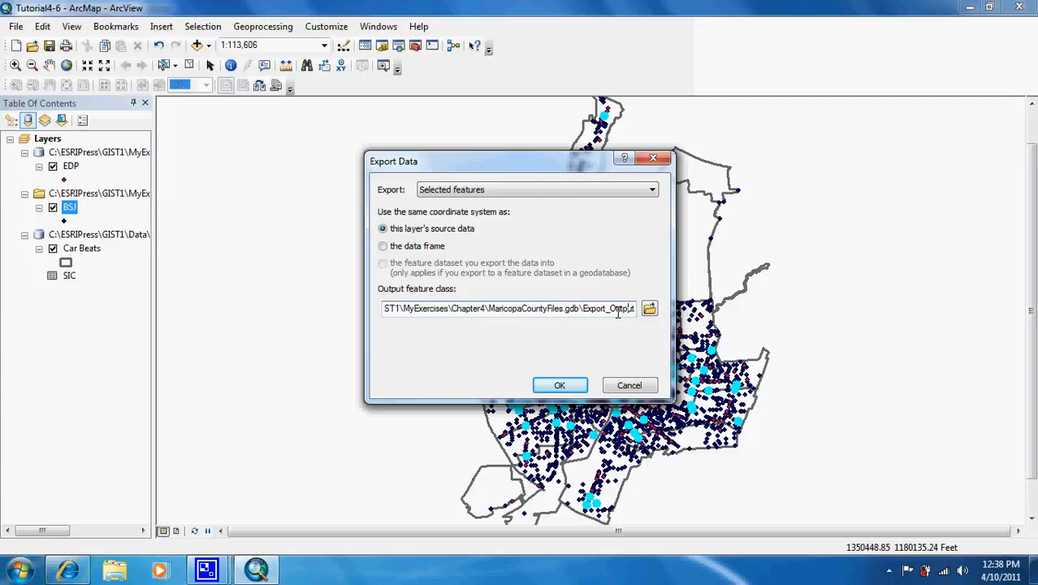
key(BackSpace)
key(BackSpace)
key(BackSpace)
key(BackSpace)
key(BackSpace)
key(BackSpace)
key(BackSpace)
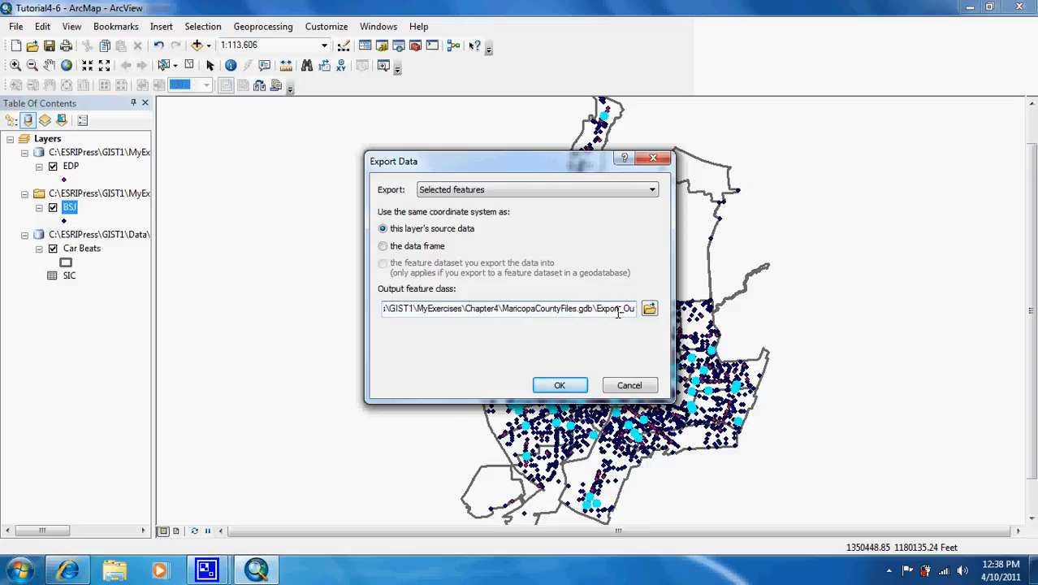
key(BackSpace)
key(BackSpace)
key(BackSpace)
key(BackSpace)
key(BackSpace)
key(BackSpace)
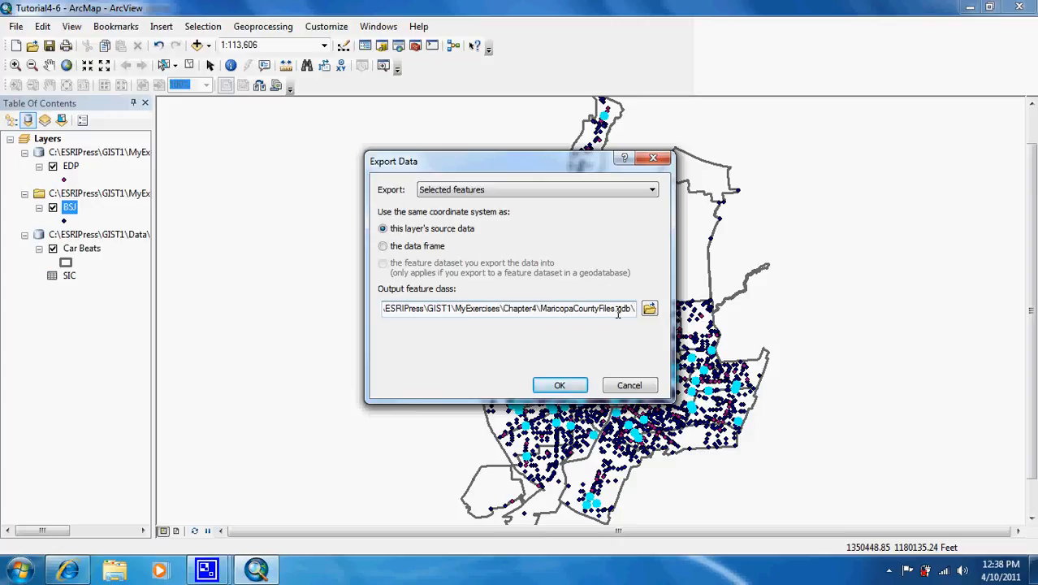
text(AM)
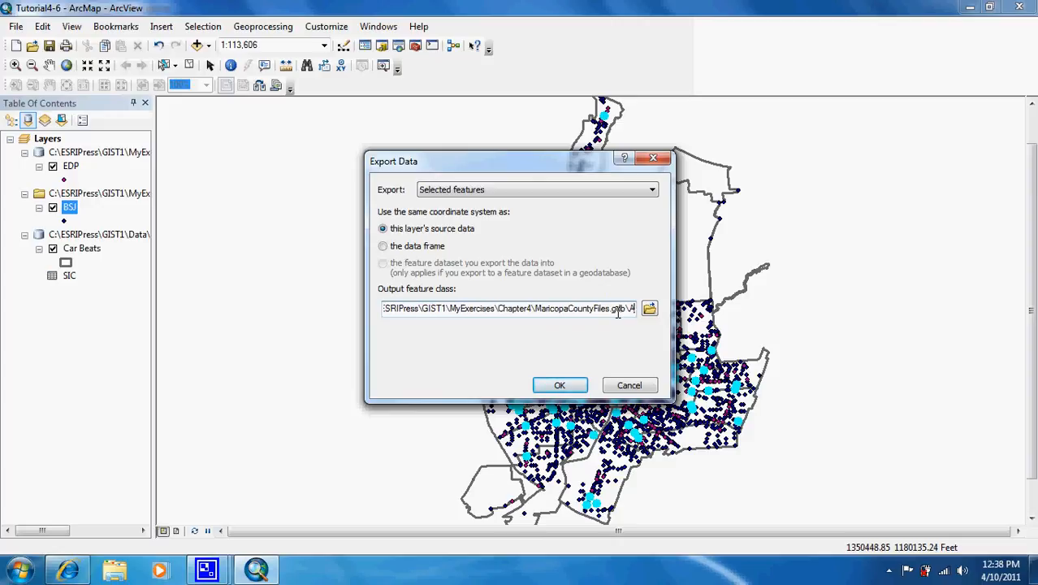
text(VP)
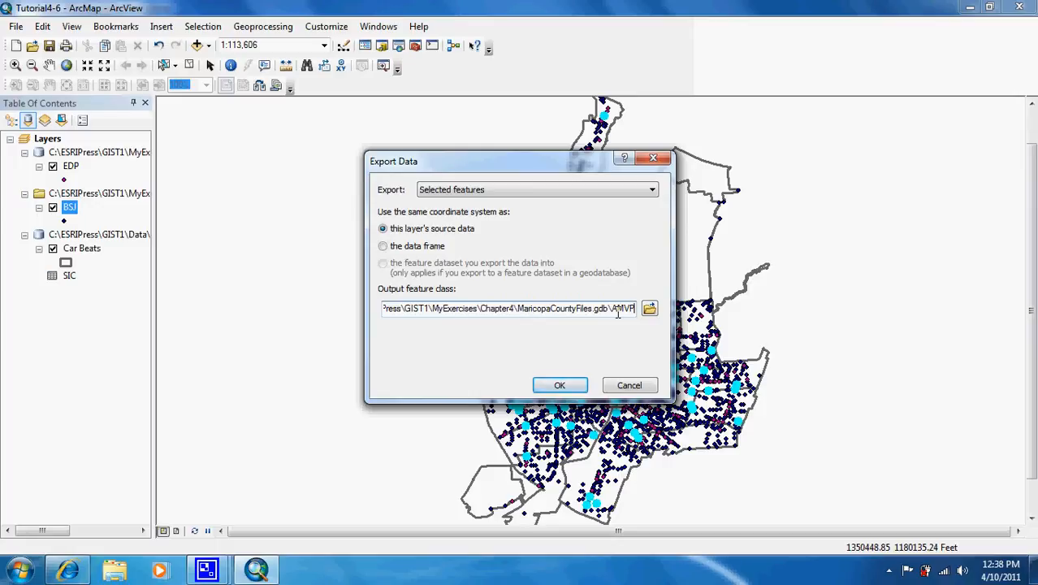
click(560, 385)
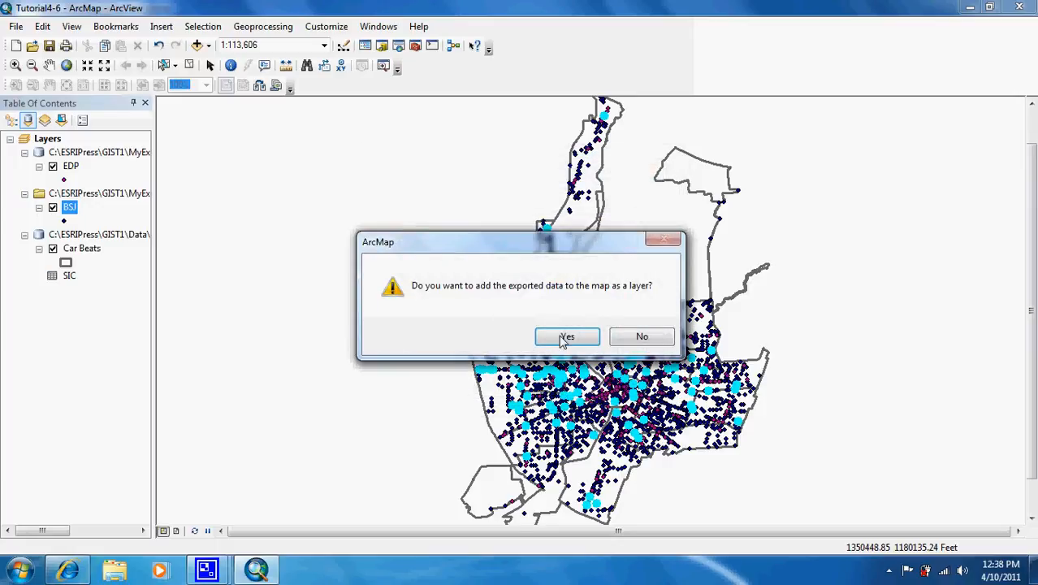
click(565, 336)
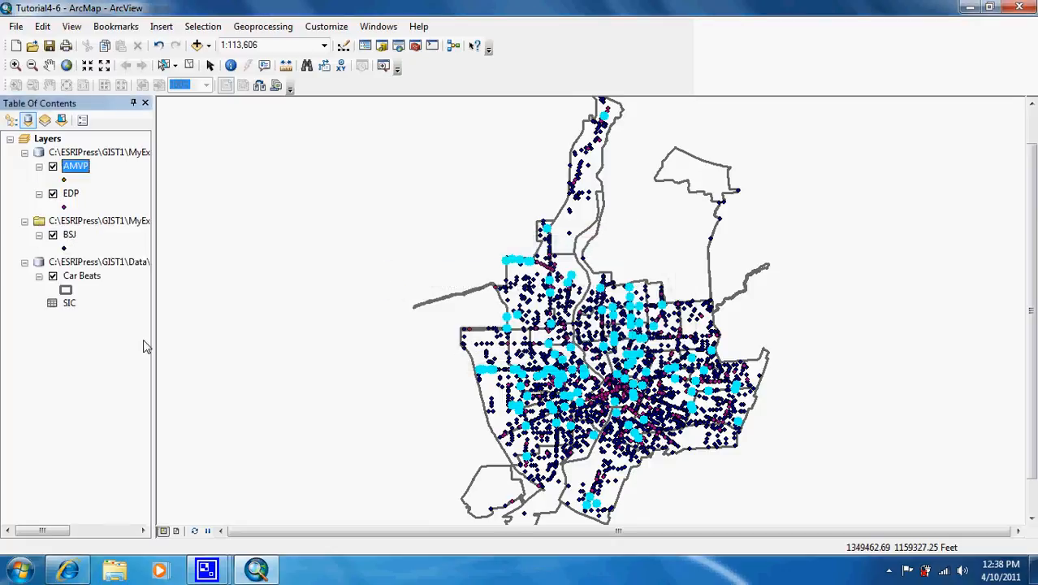
Hide the AMVP and BSJ layers
click(53, 167)
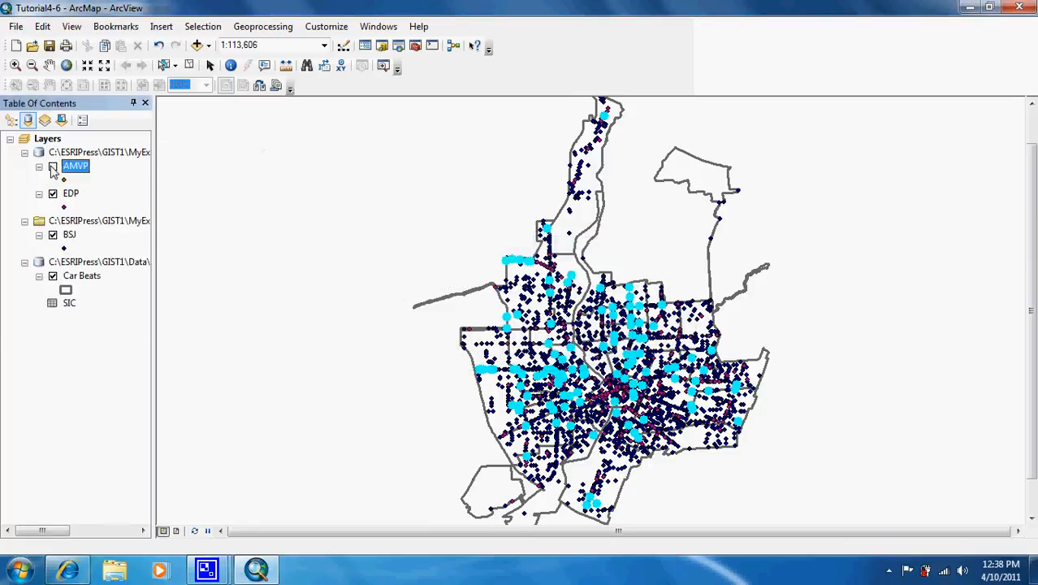
click(52, 234)
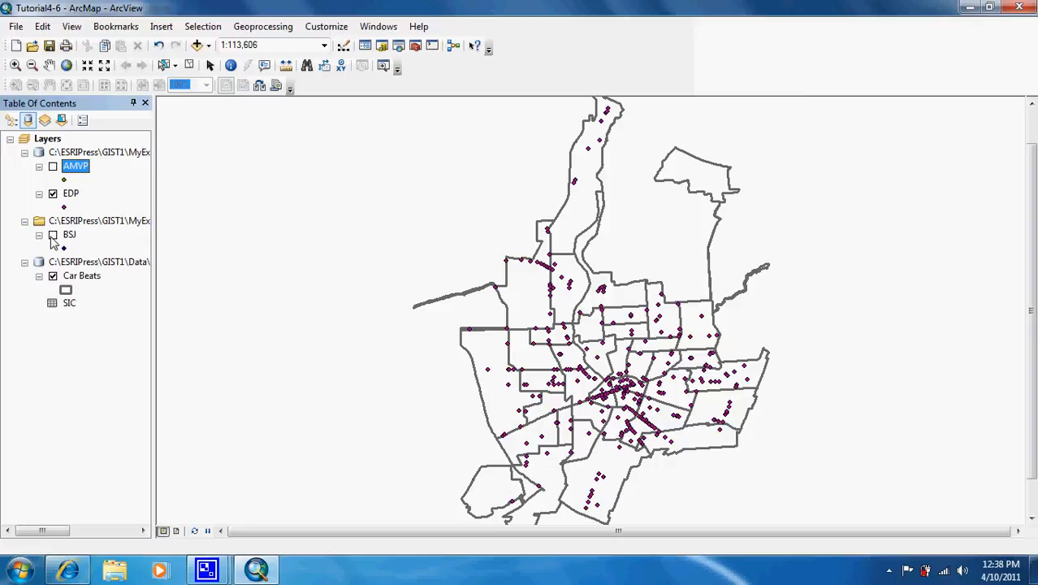
Examine the EDP attribute table across to its BEAT, SICCODE and SICDESCR fields, and close the table
right_click(72, 195)
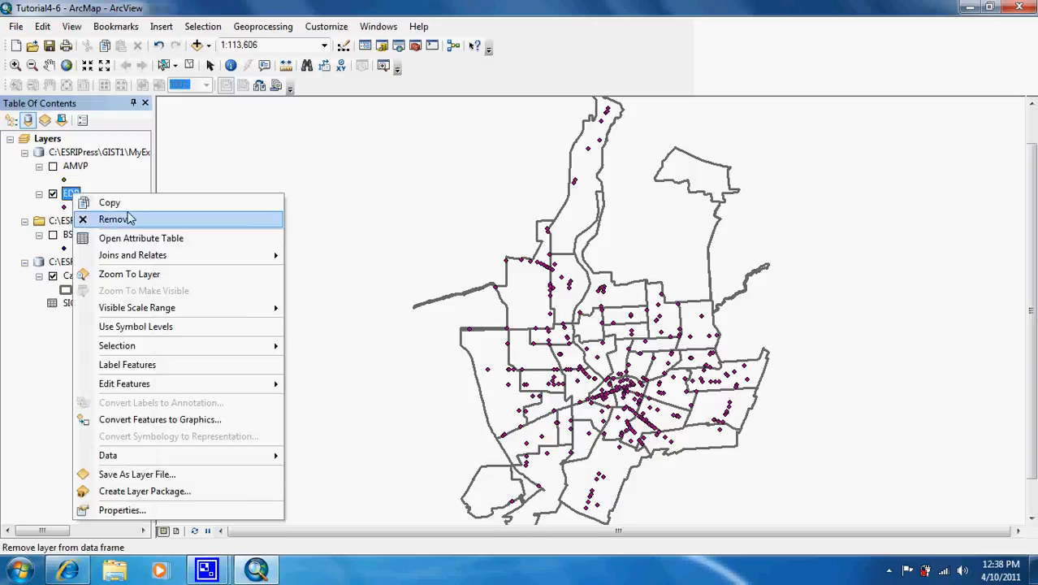
click(137, 237)
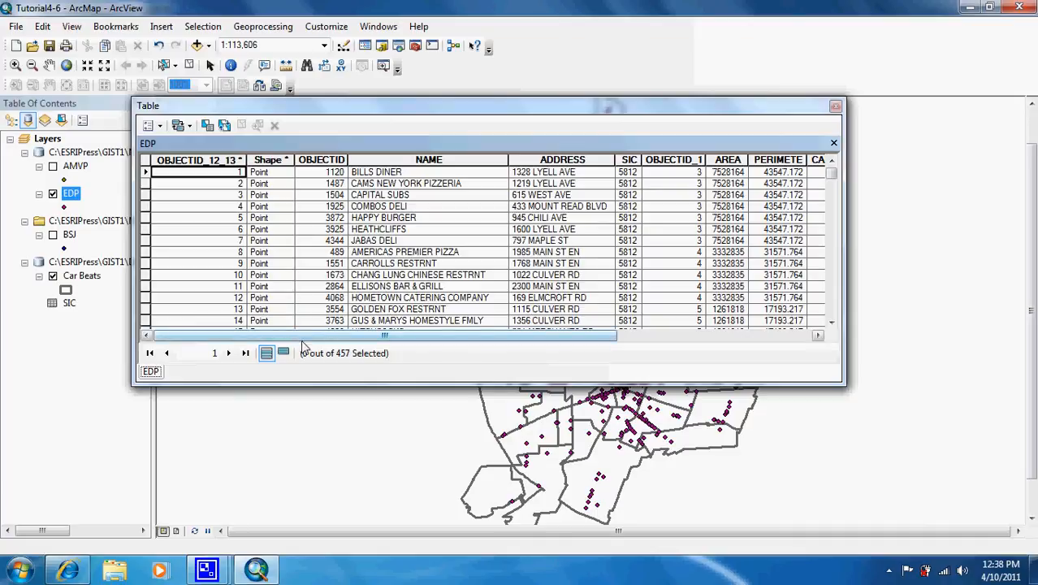
drag(304, 337, 491, 333)
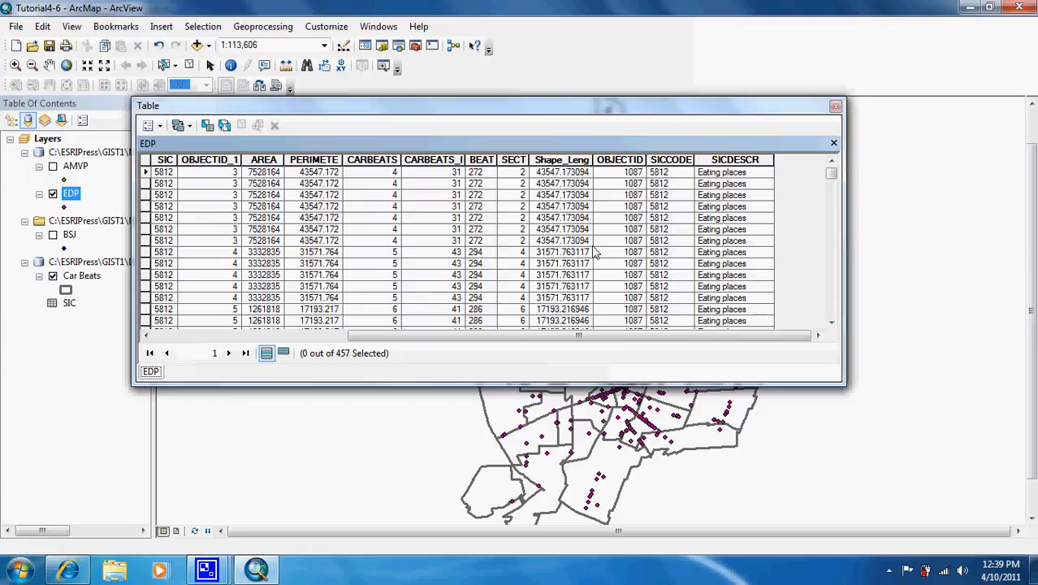
click(836, 107)
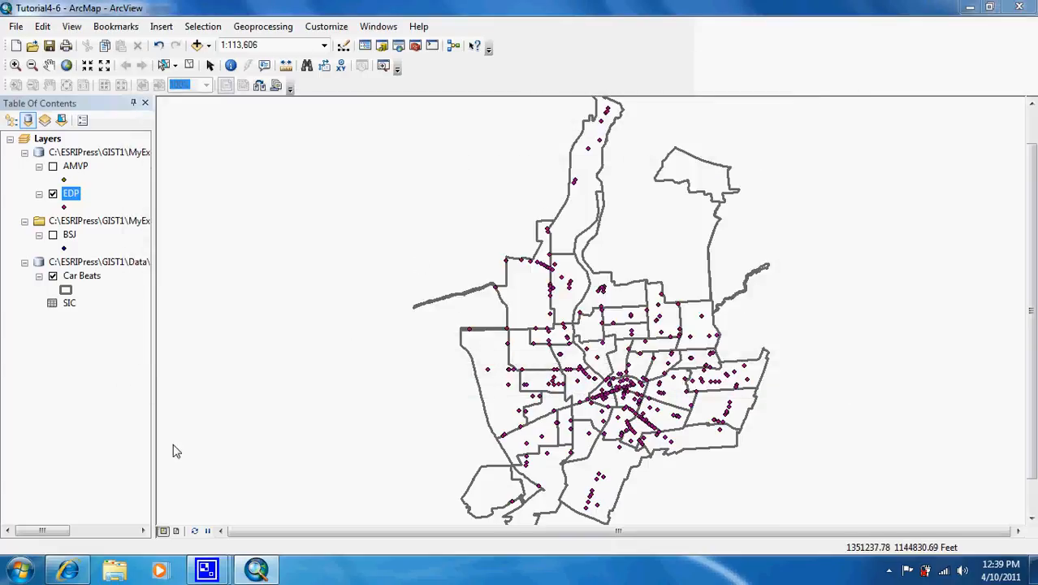
Open the EDP attribute table and start a summary based on its BEAT field
right_click(70, 197)
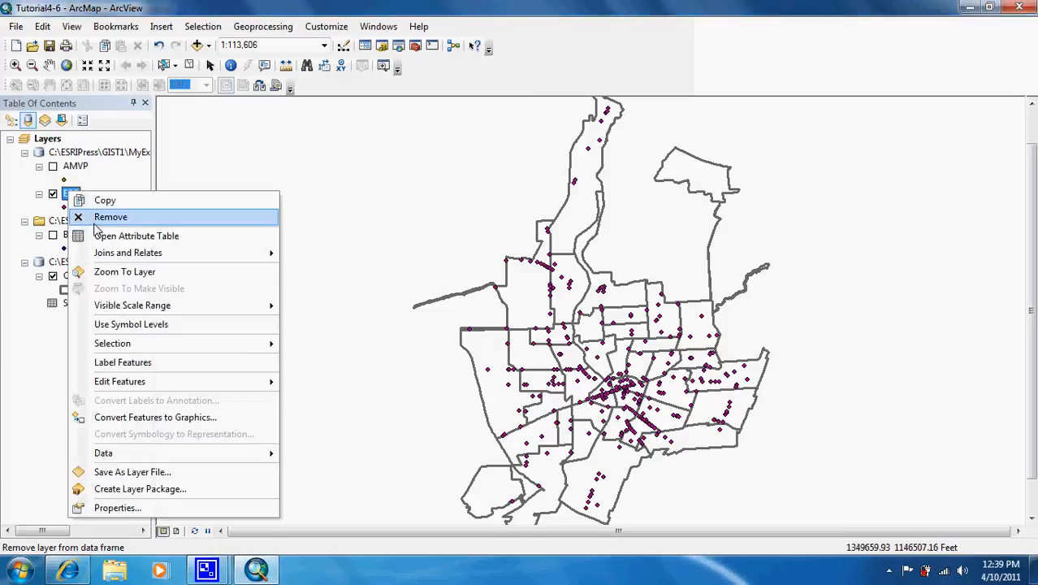
click(104, 236)
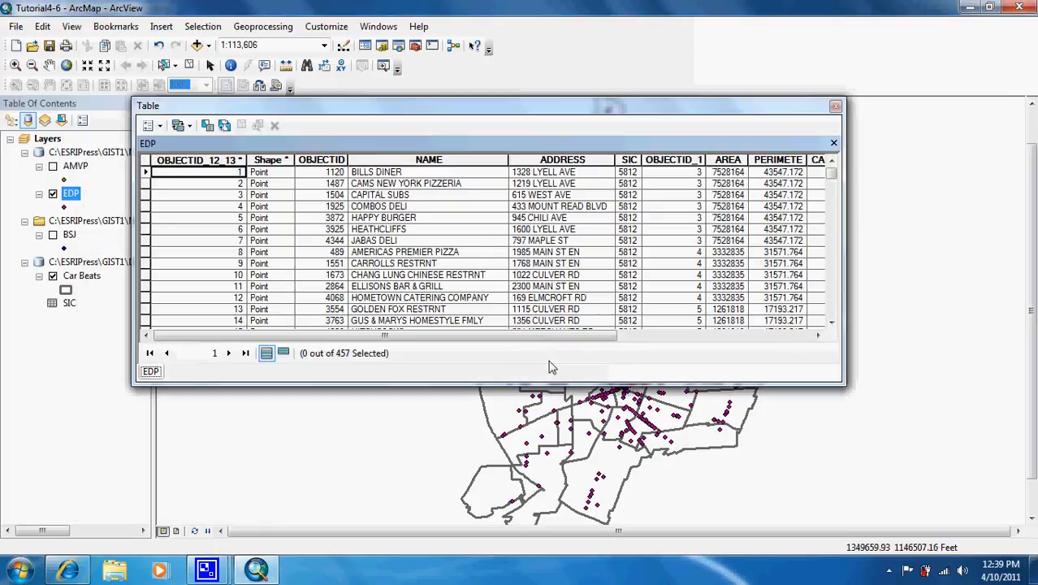
drag(569, 336, 757, 338)
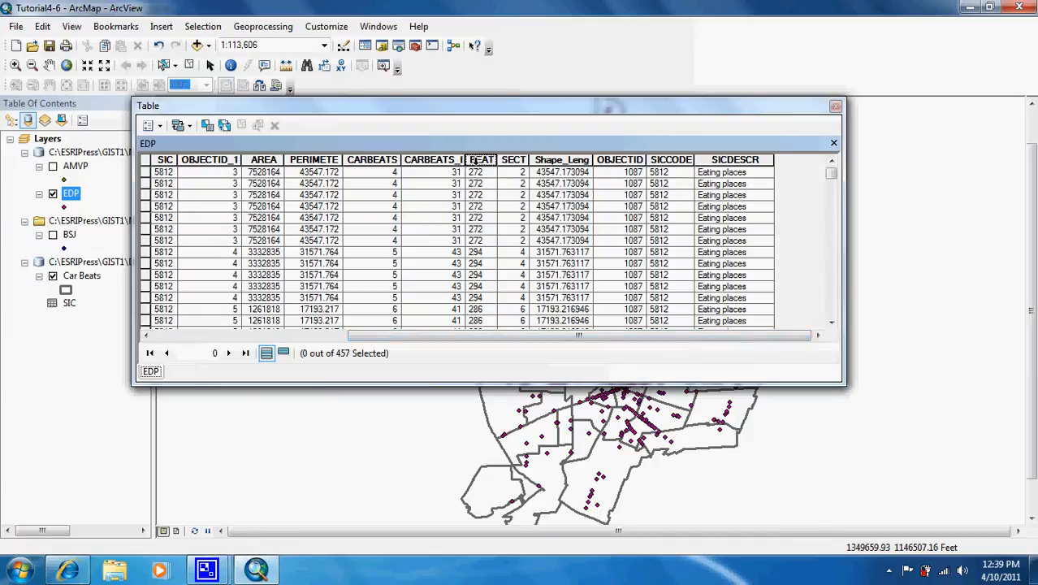
right_click(476, 162)
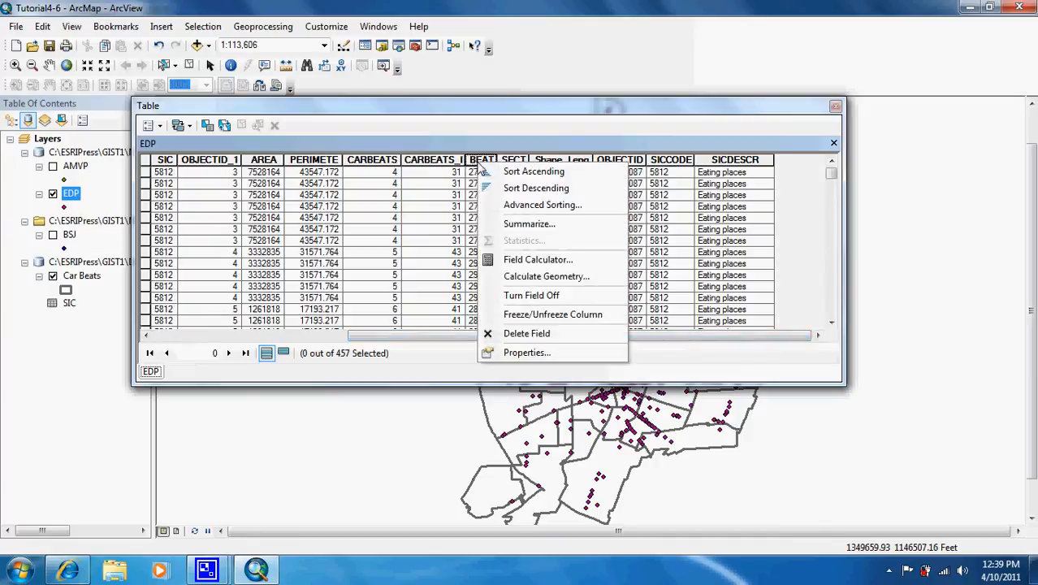
click(552, 224)
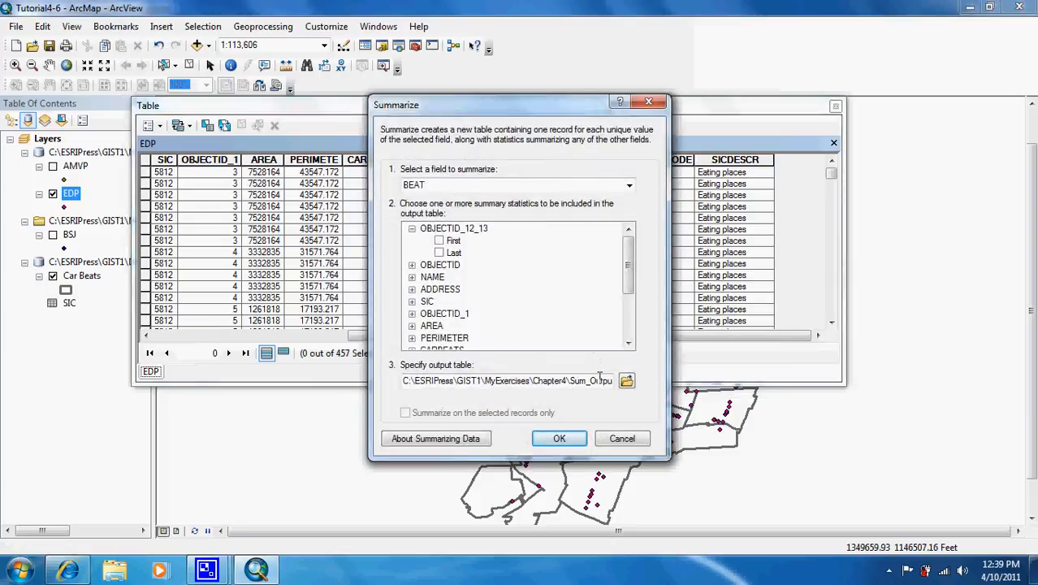
Name the summary output table EDPCount in the Chapter4 folder, add the result to the map, and close the EDP table
drag(572, 380, 598, 382)
key(BackSpace)
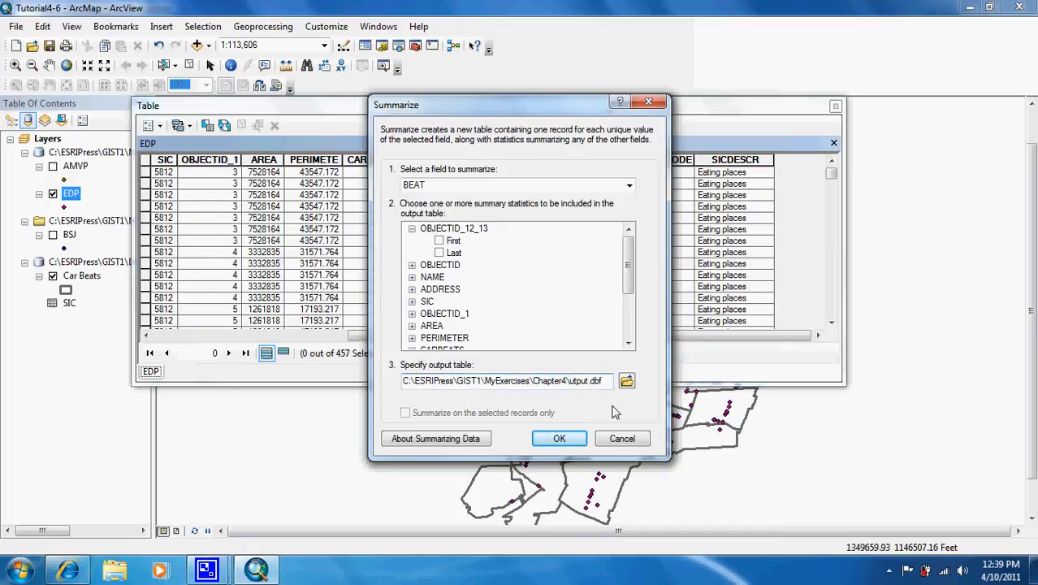
key(Delete)
key(Delete)
key(Delete)
key(Delete)
key(Delete)
text(EDPCo)
click(559, 439)
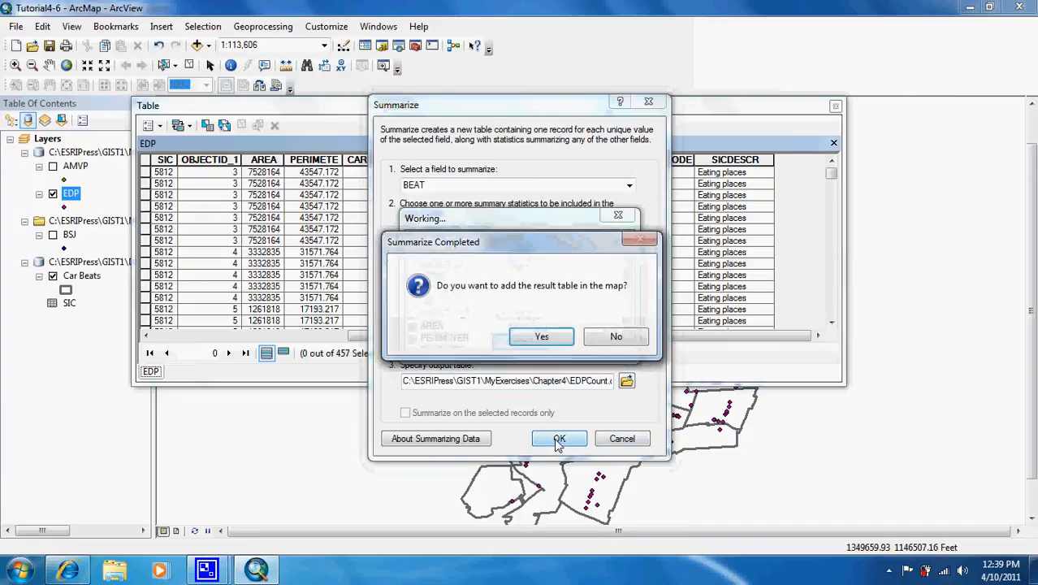
click(549, 338)
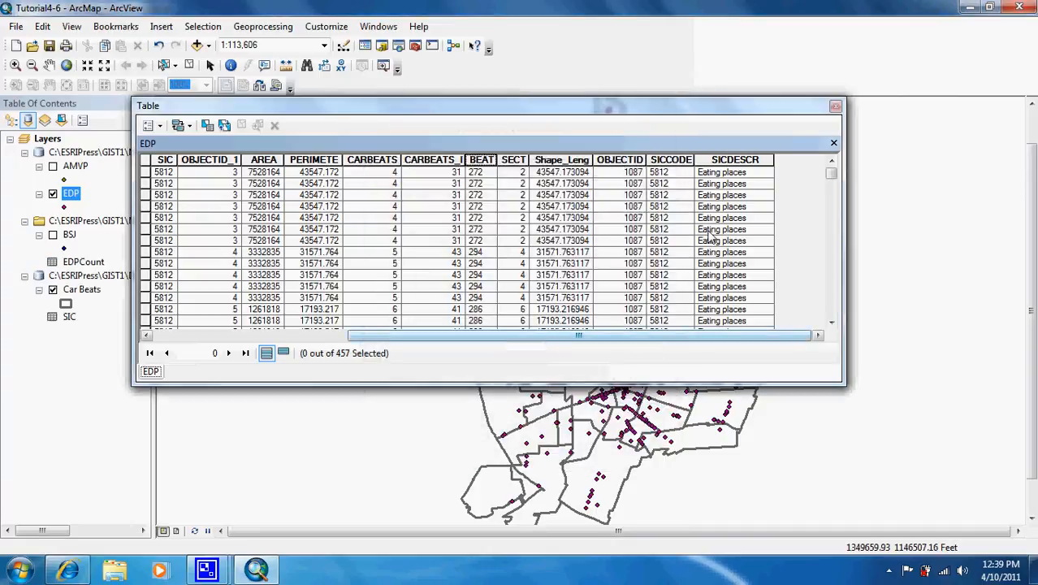
click(835, 108)
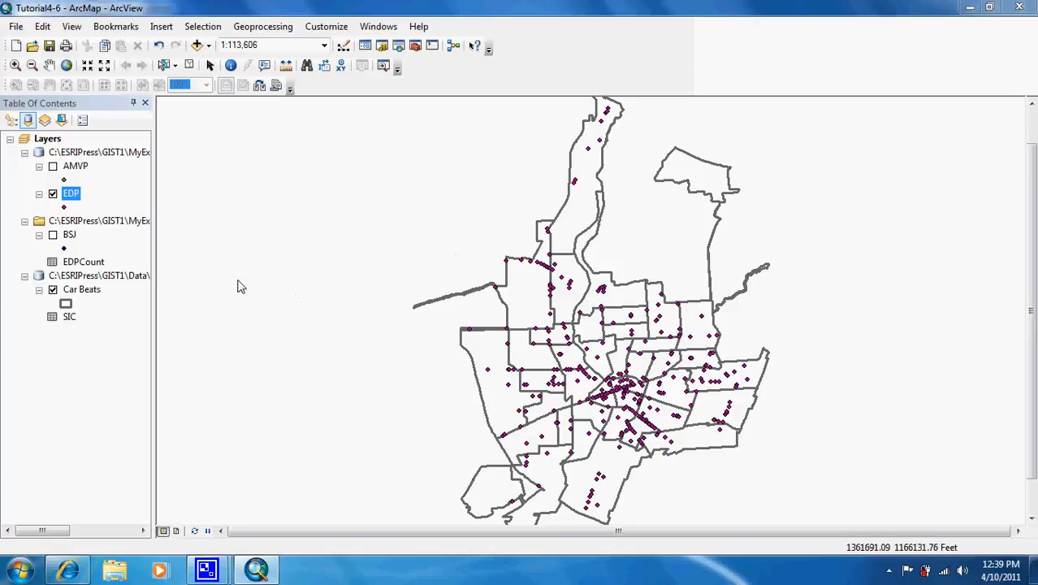
Open the EDPCount table, sort it by Count_BEAT in descending order to review the beats, and close it
double_click(88, 264)
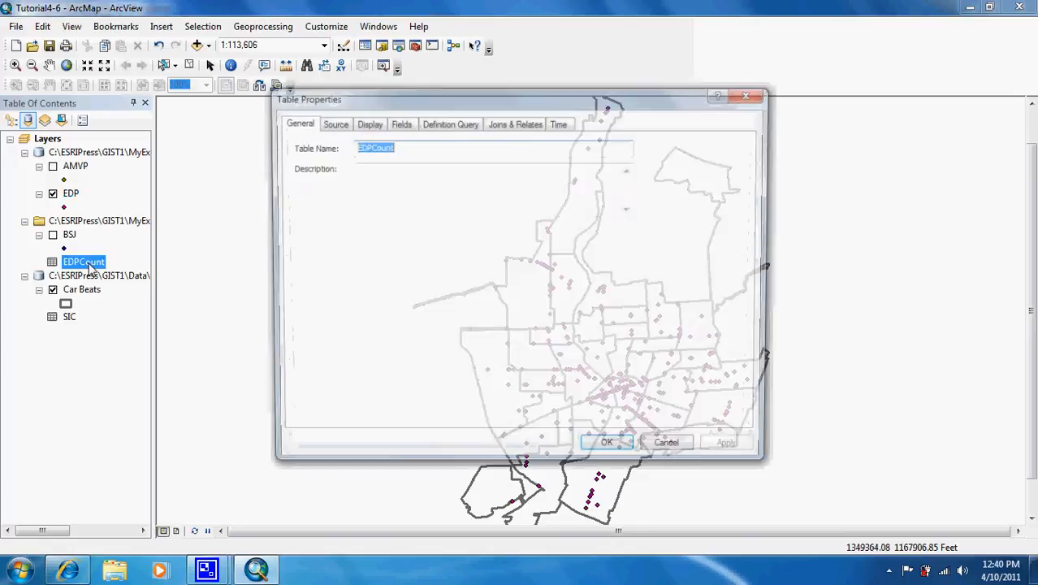
click(747, 94)
right_click(84, 264)
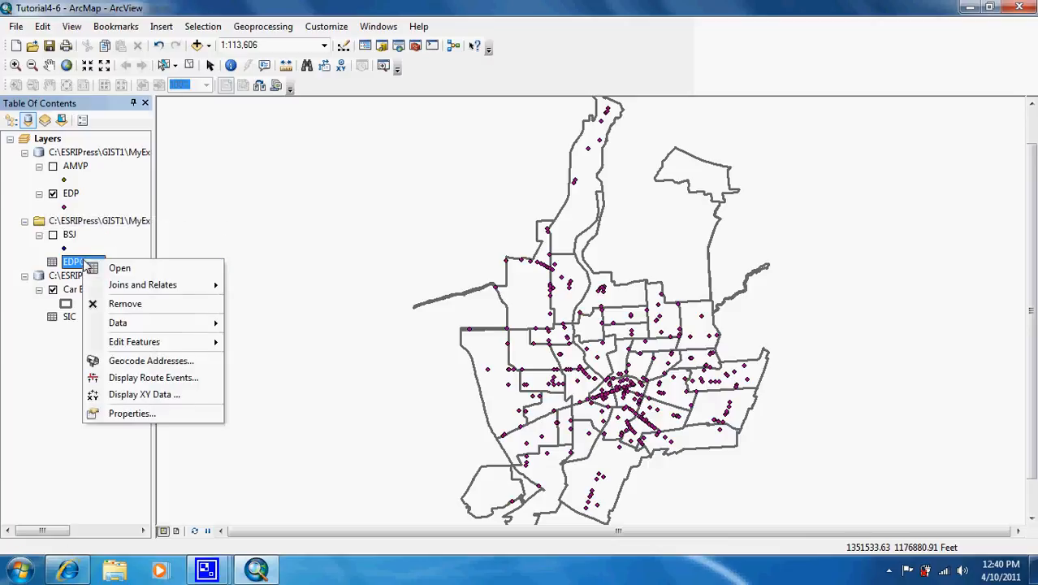
click(98, 268)
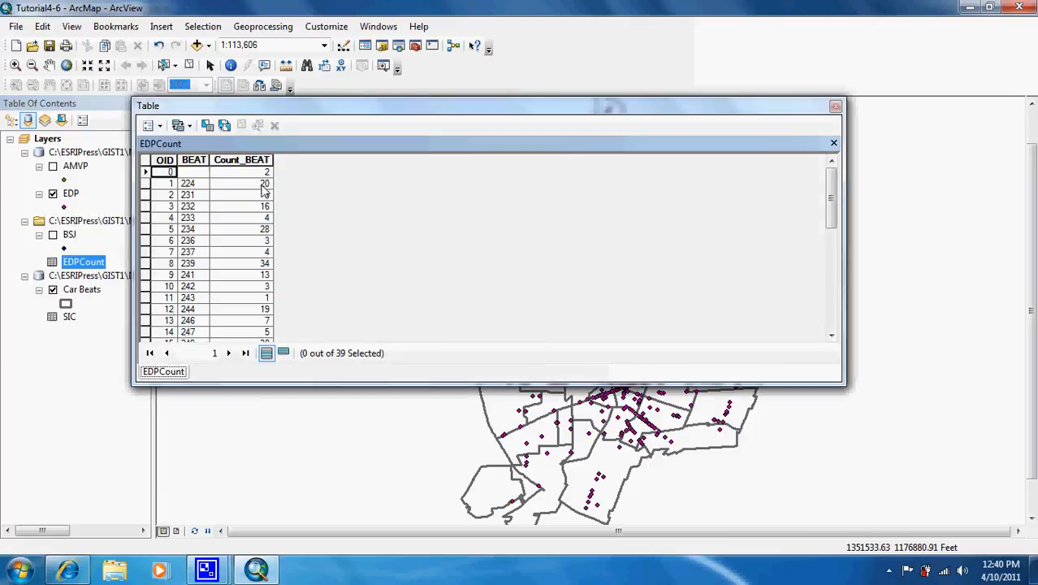
right_click(250, 161)
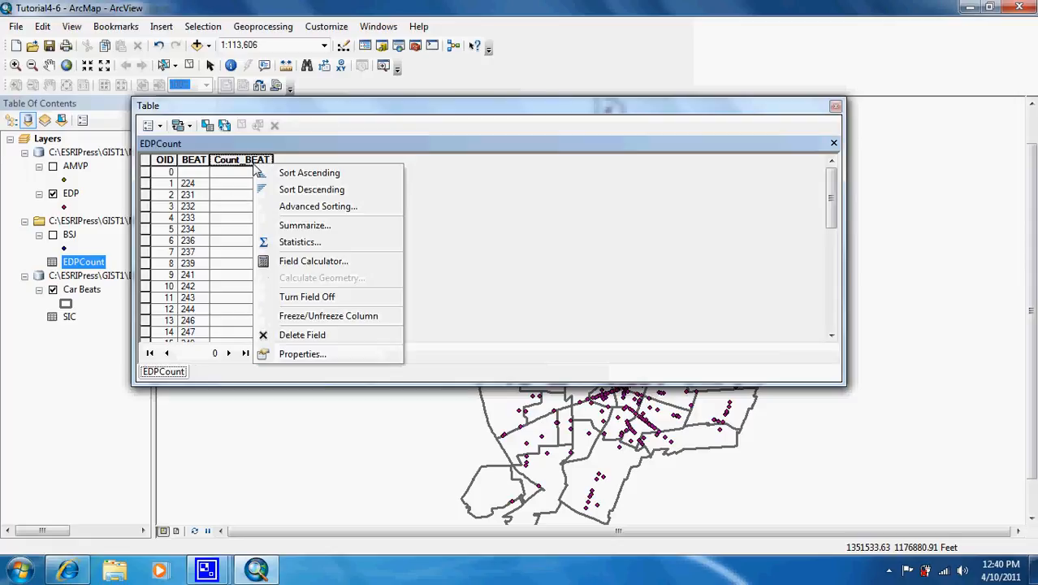
click(288, 191)
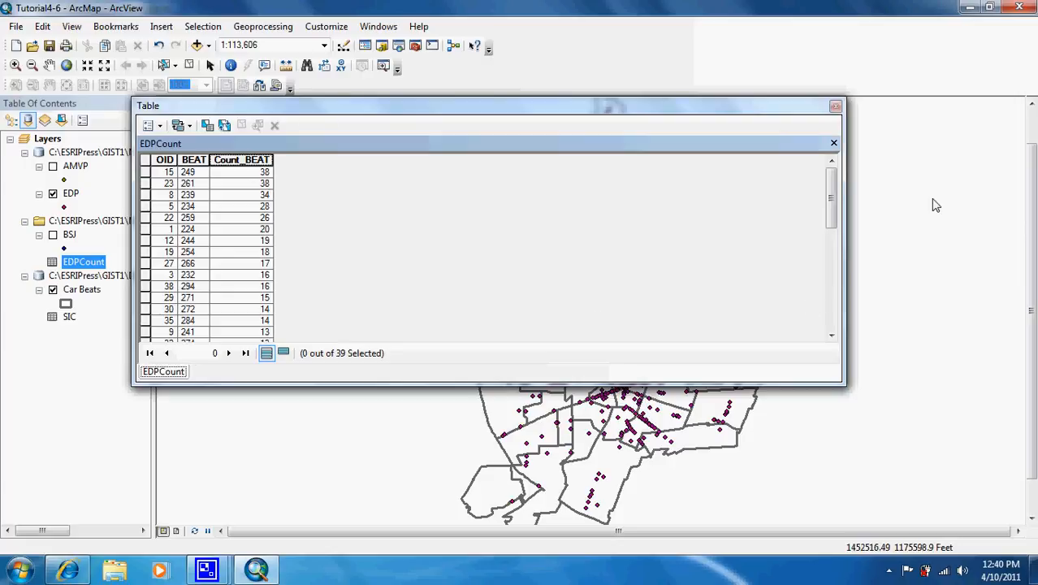
click(838, 106)
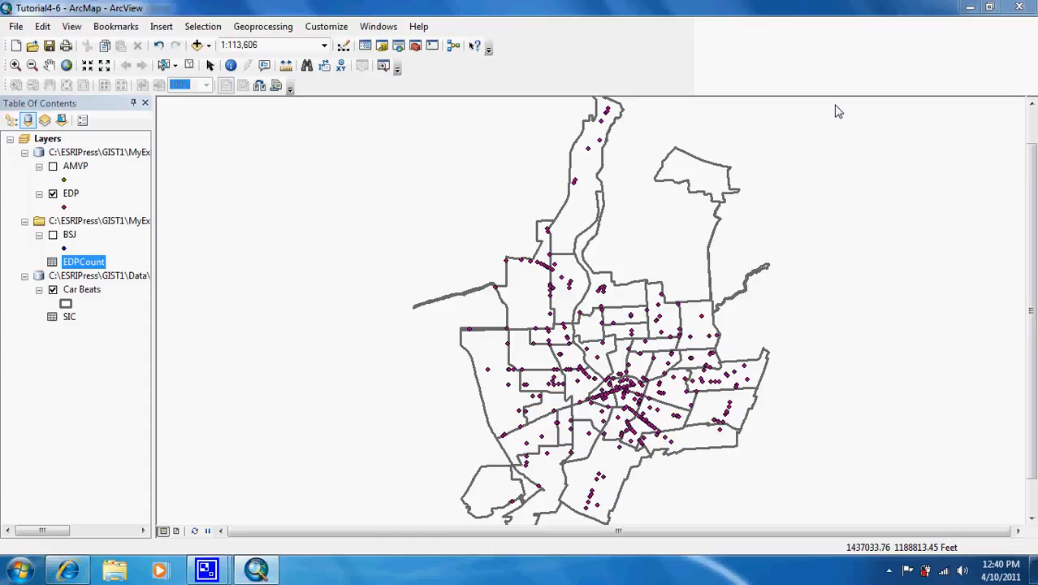
Start an attribute join on the Car Beats layer, using BEAT as the layer's join field
right_click(86, 297)
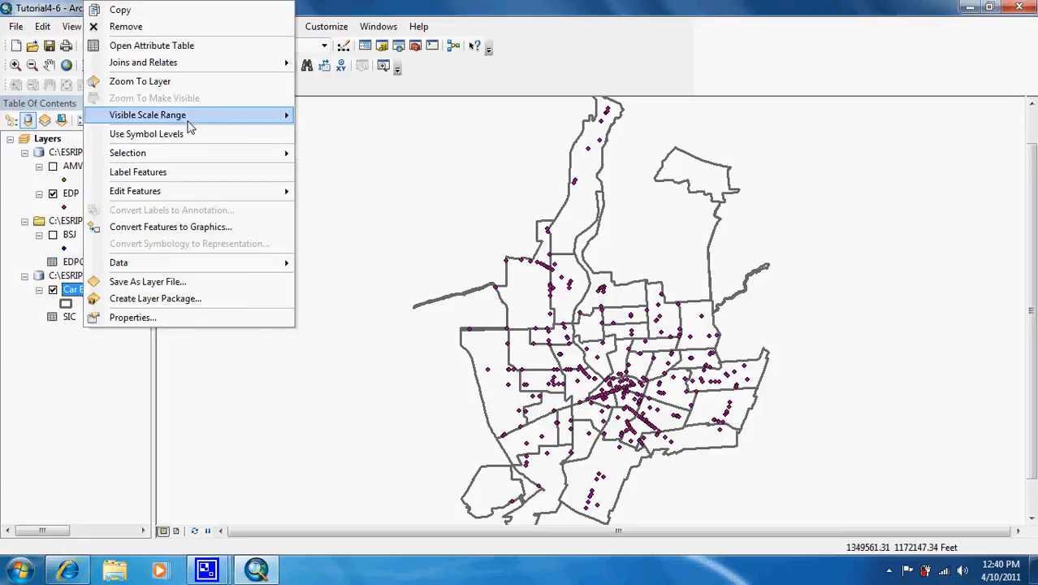
mouse_move(197, 73)
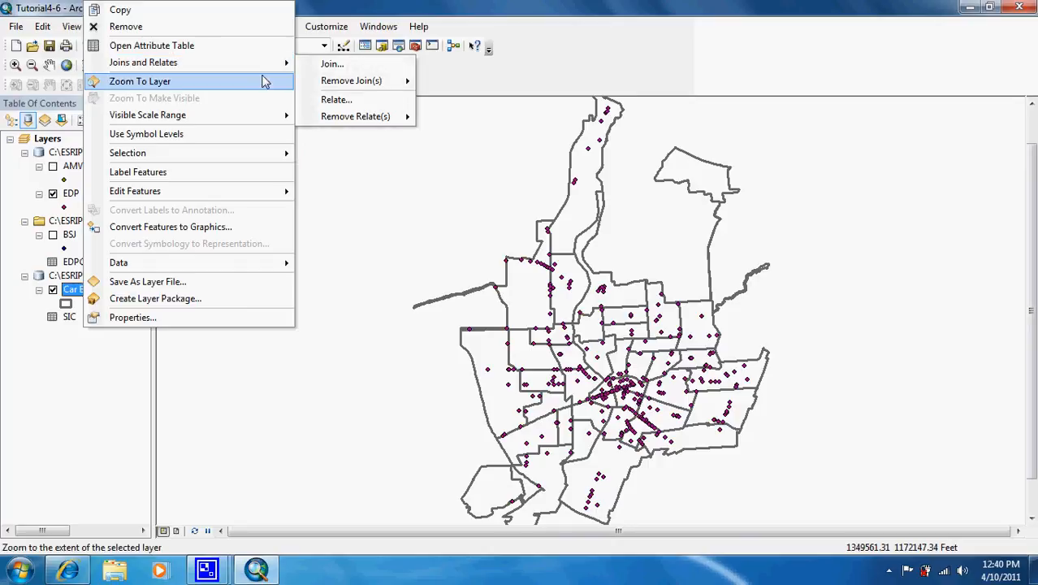
mouse_move(290, 65)
click(323, 65)
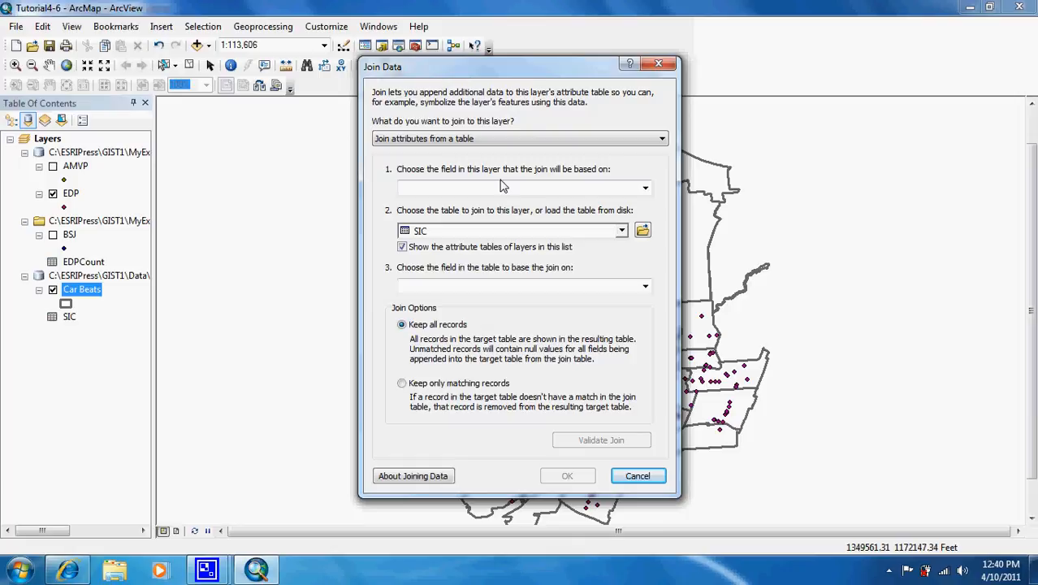
click(501, 187)
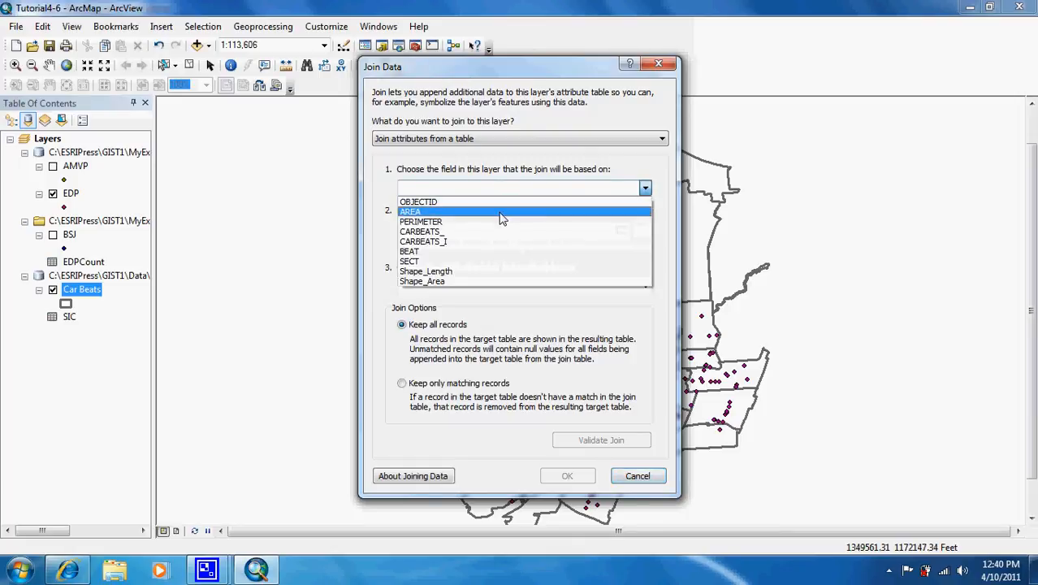
click(497, 254)
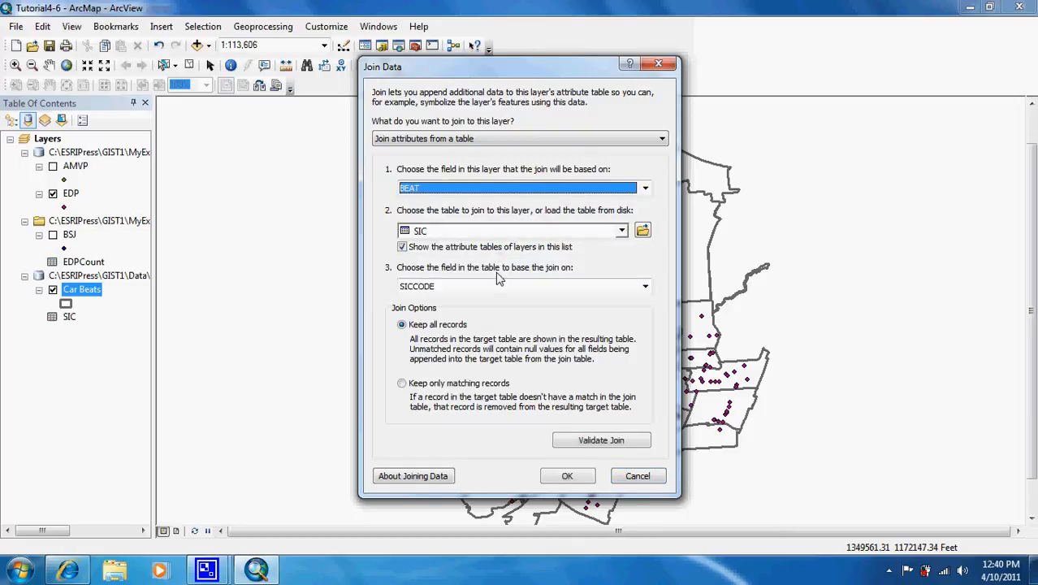
Choose EDPCount as the table to join, match it on BEAT, and apply the join with all records kept
click(487, 233)
click(487, 233)
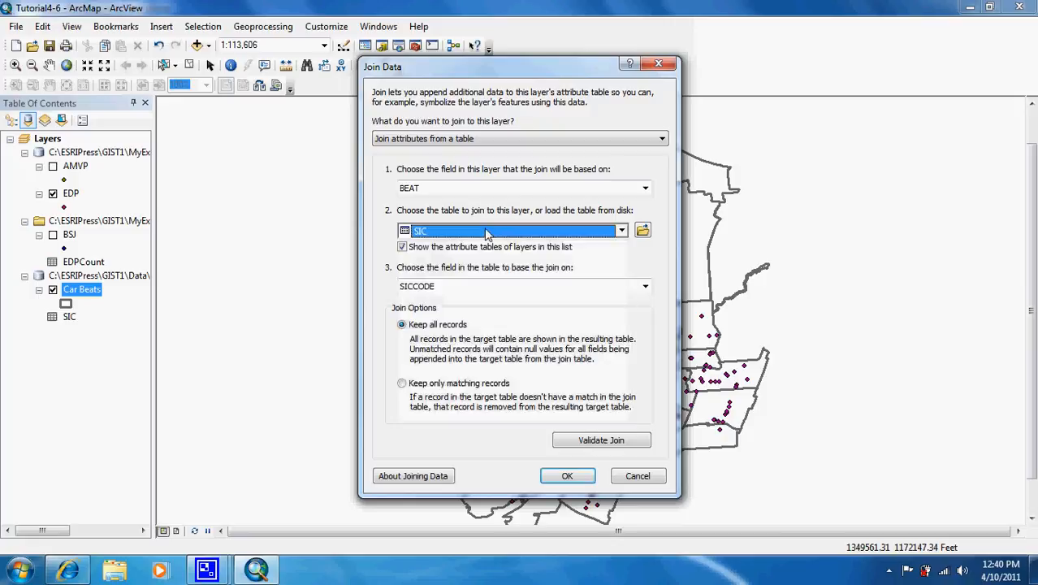
click(485, 234)
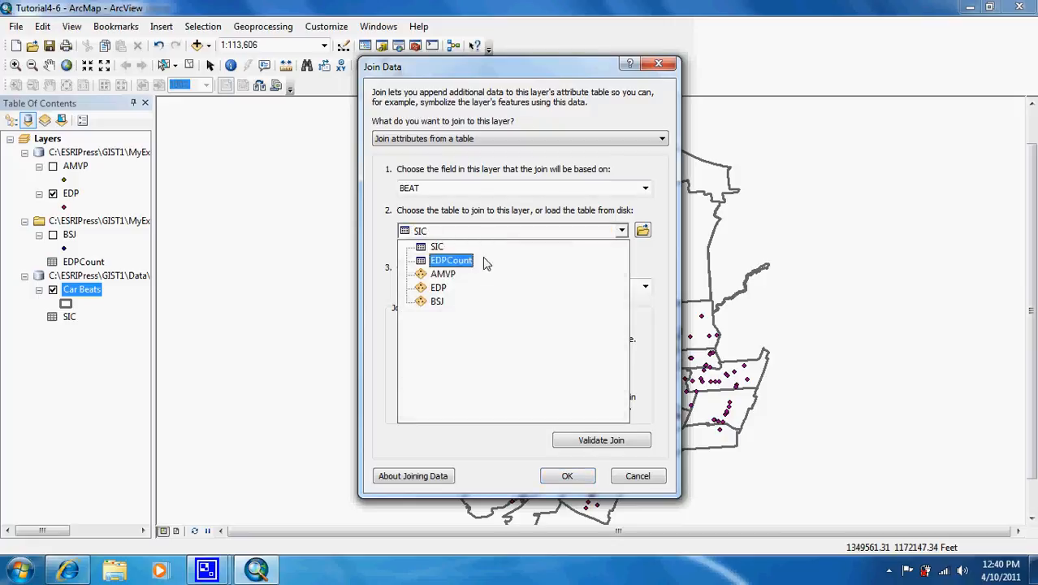
click(486, 262)
click(504, 287)
click(503, 300)
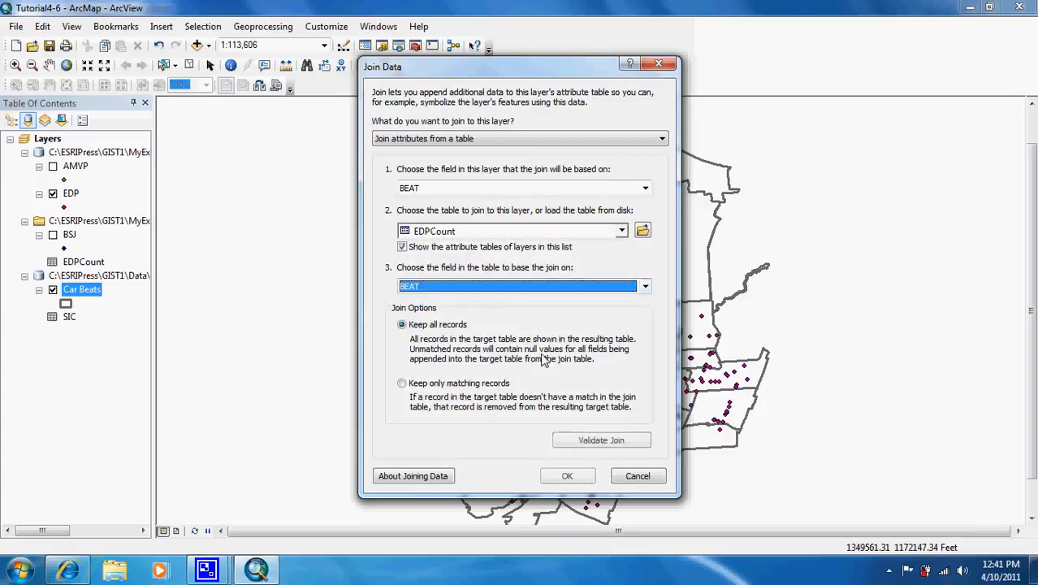
click(567, 476)
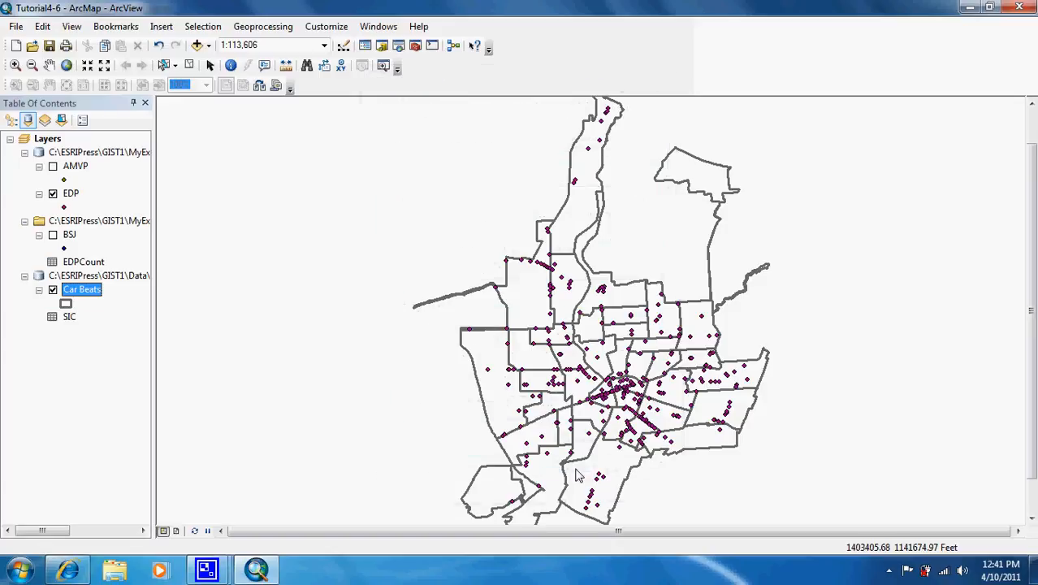
Examine the Car Beats attribute table across to the joined Count_BEAT field, and close the table
right_click(87, 293)
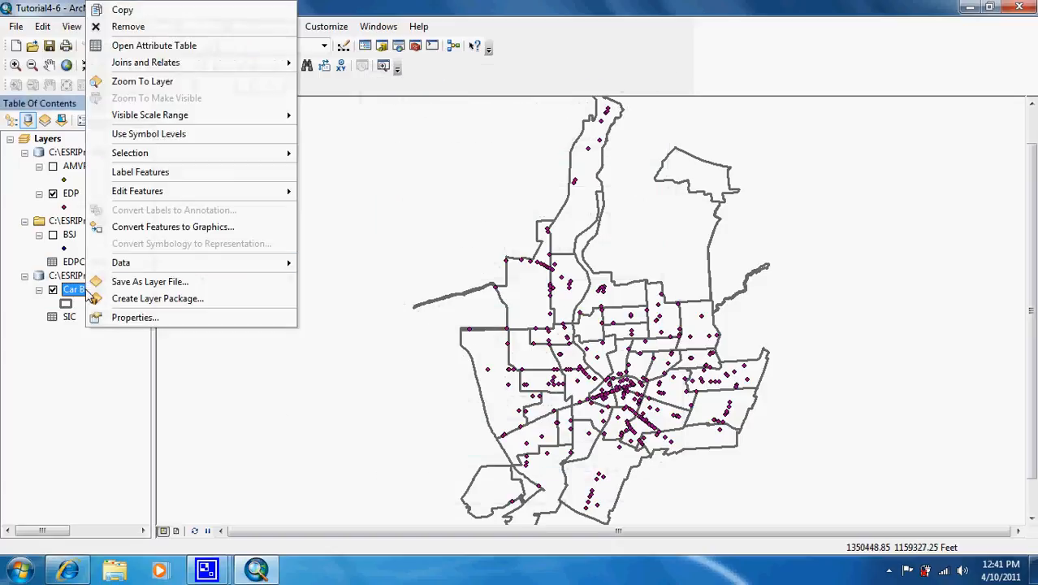
click(179, 45)
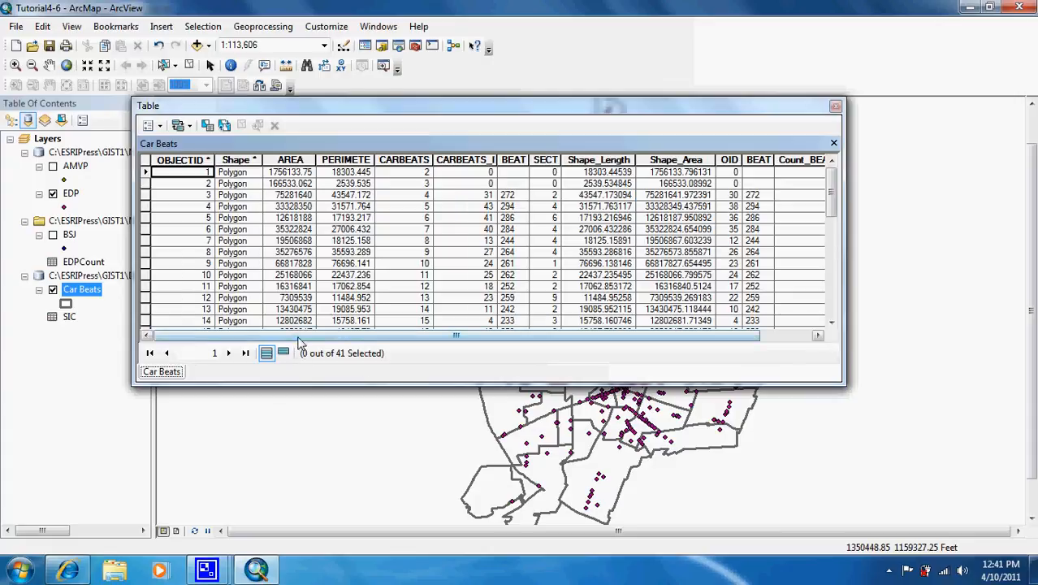
drag(298, 335, 361, 335)
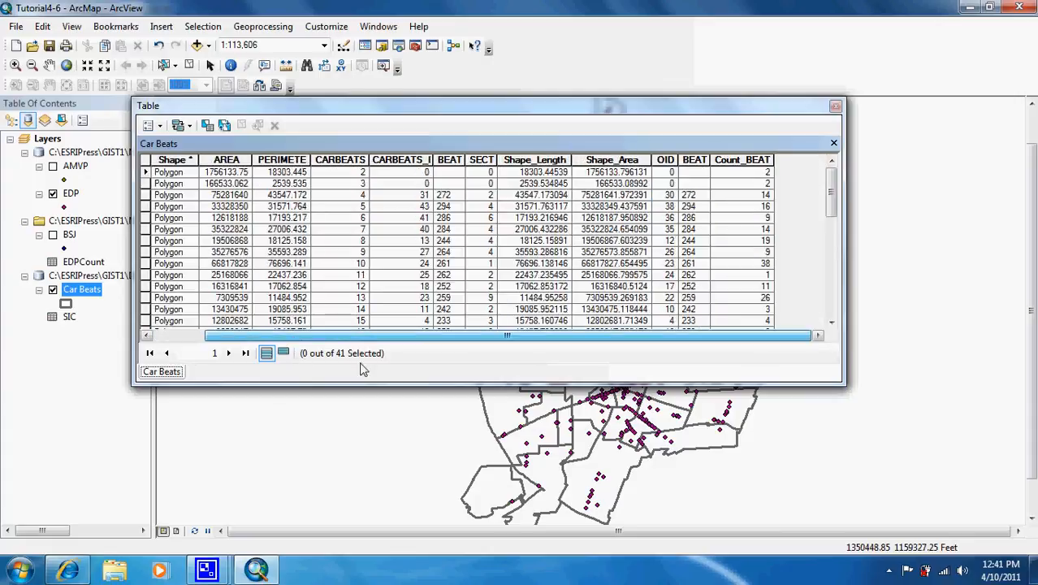
click(835, 105)
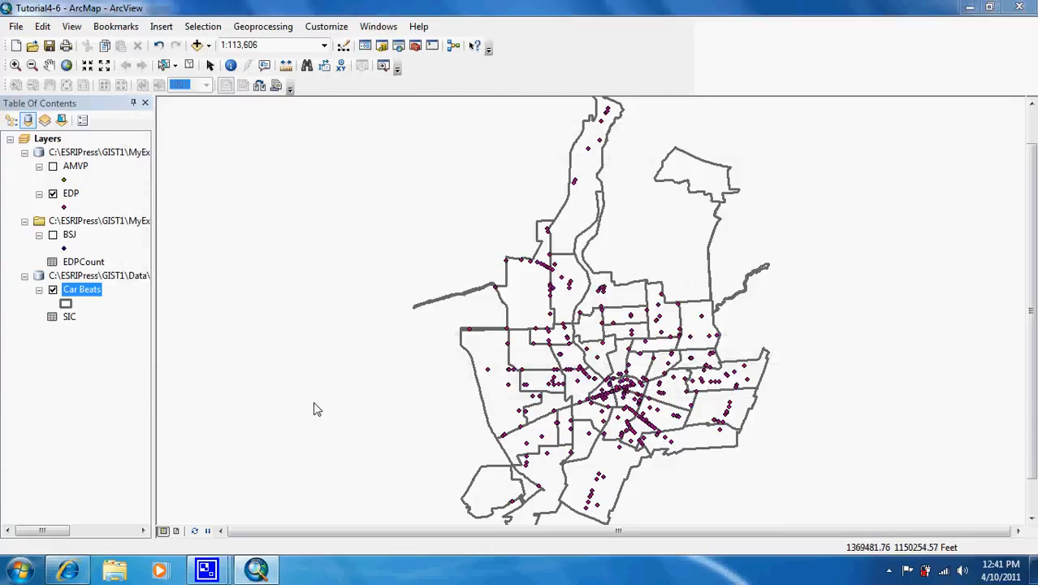
Turn on labels for the Car Beats layer using the BEAT field, and rename the layer "Number of Eating and Drinking Places"
double_click(89, 292)
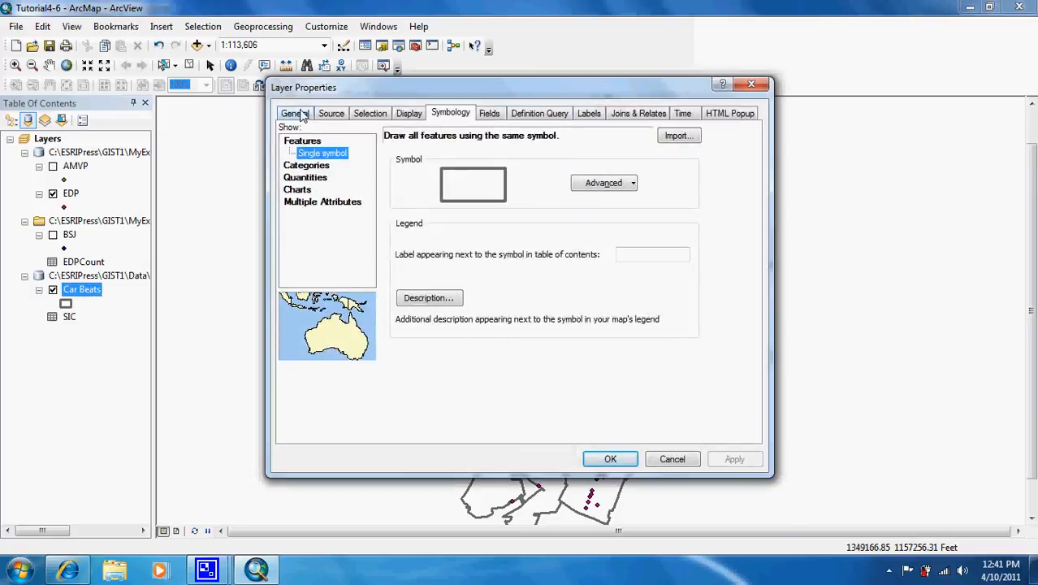
click(586, 115)
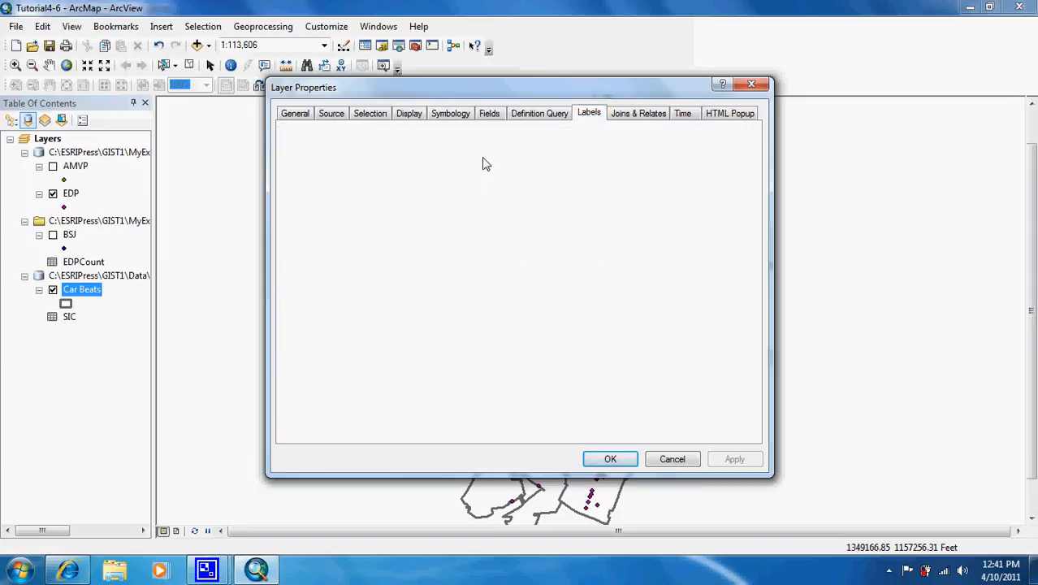
click(291, 134)
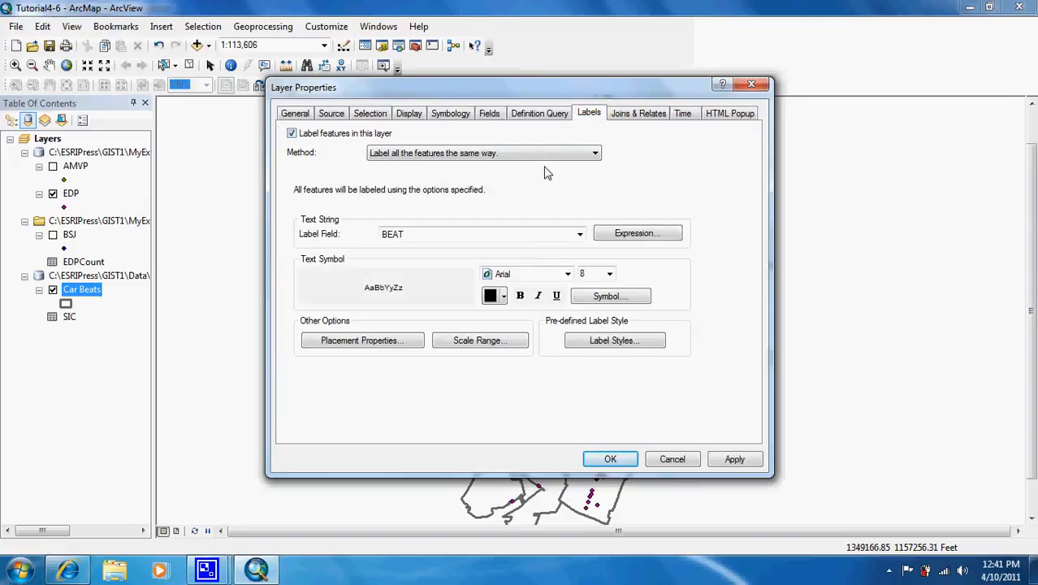
click(299, 115)
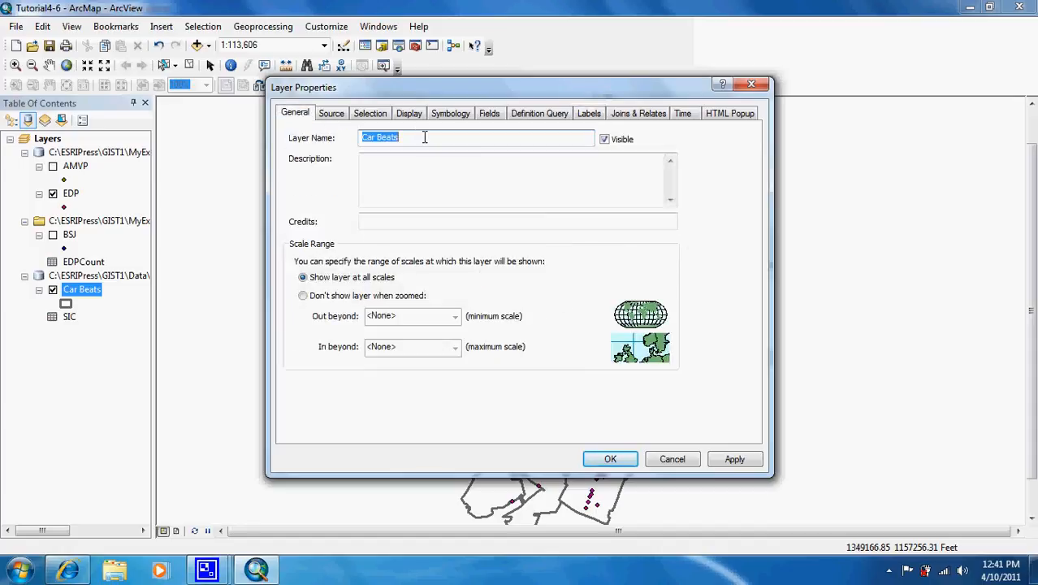
text(Numbe)
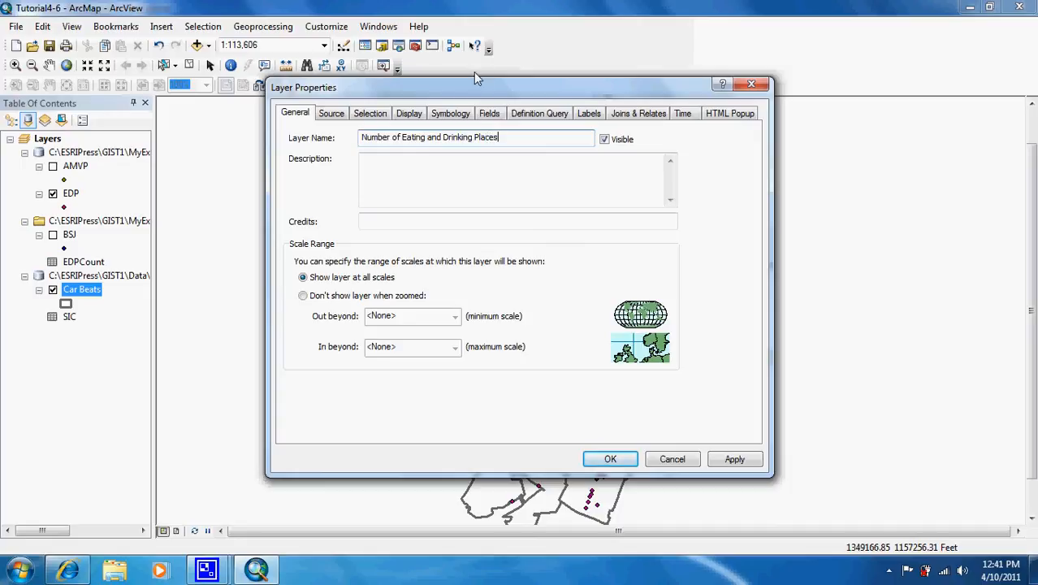
Symbolize the Car Beats layer by quantities with graduated colors, using Count_BEAT as the value field
click(449, 113)
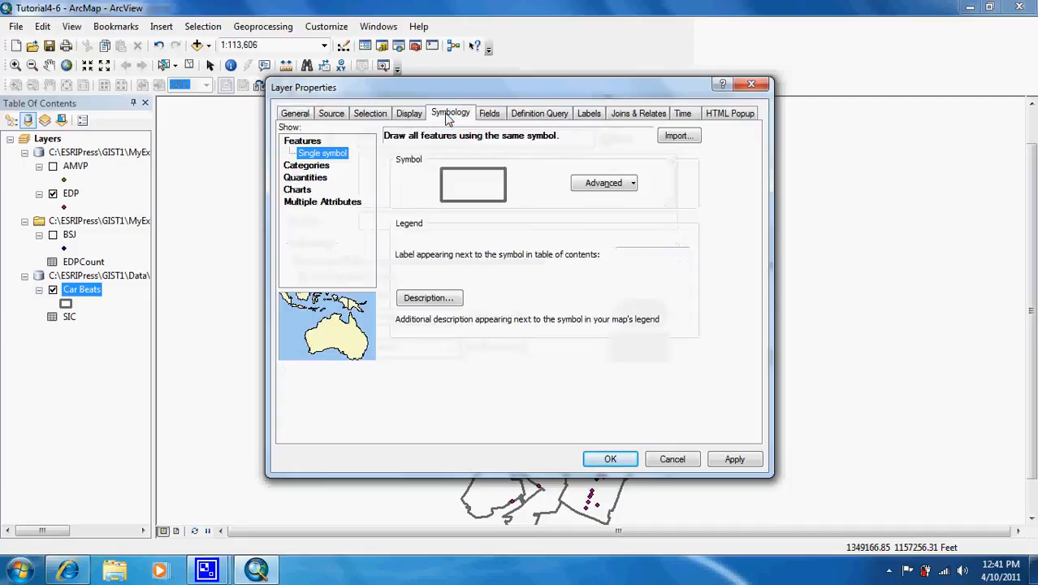
click(317, 180)
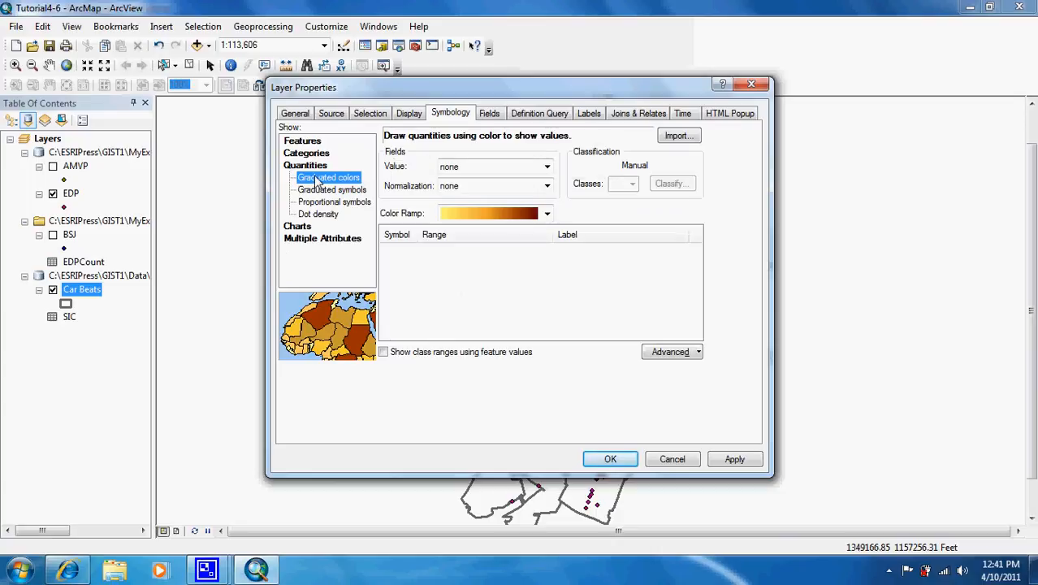
click(509, 166)
click(484, 266)
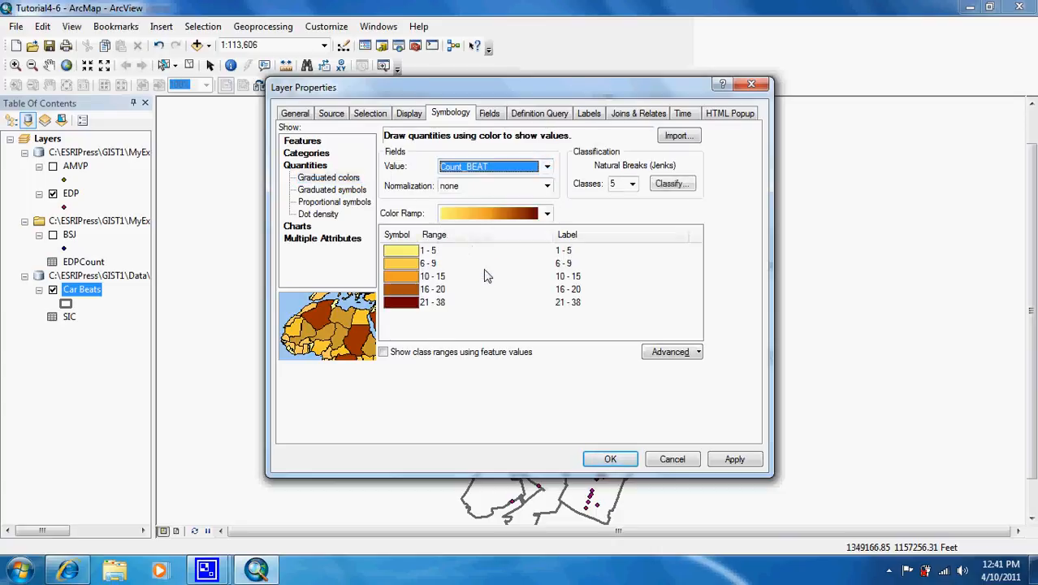
Classify the counts into 7 classes with the Quantile method, apply the layer properties, and hide the EDP layer
click(677, 185)
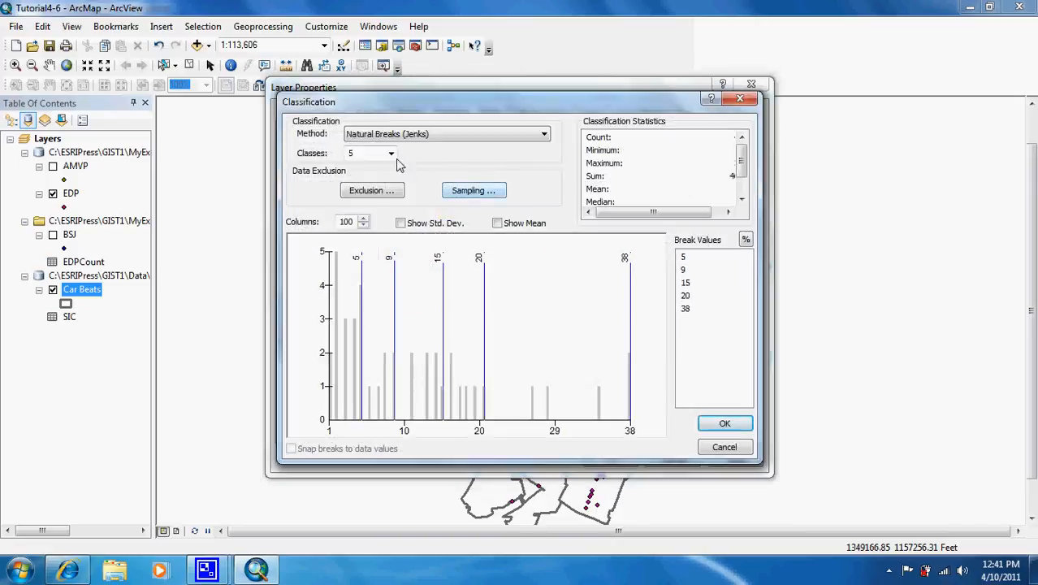
click(390, 154)
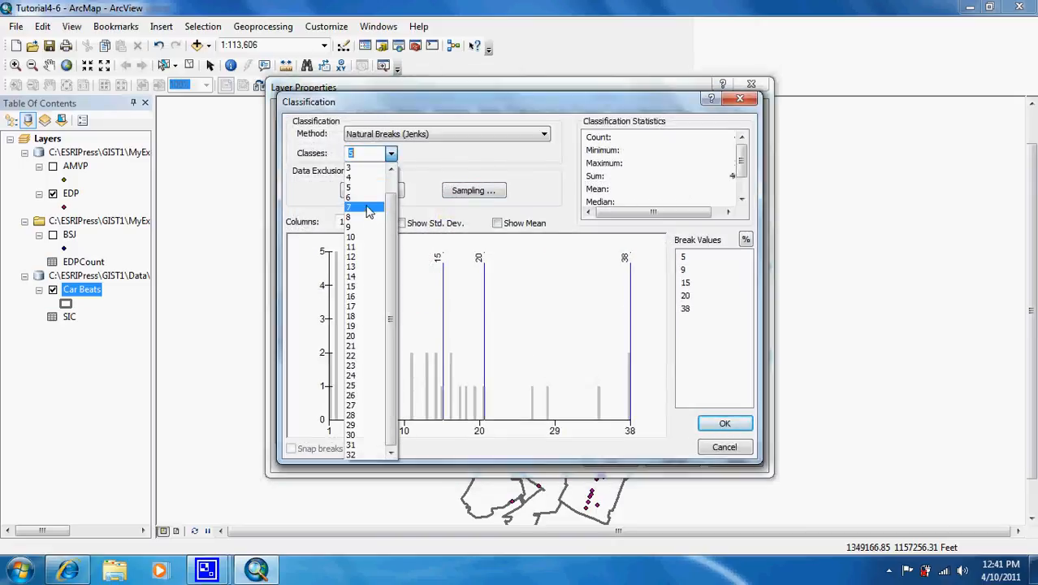
click(369, 212)
click(459, 138)
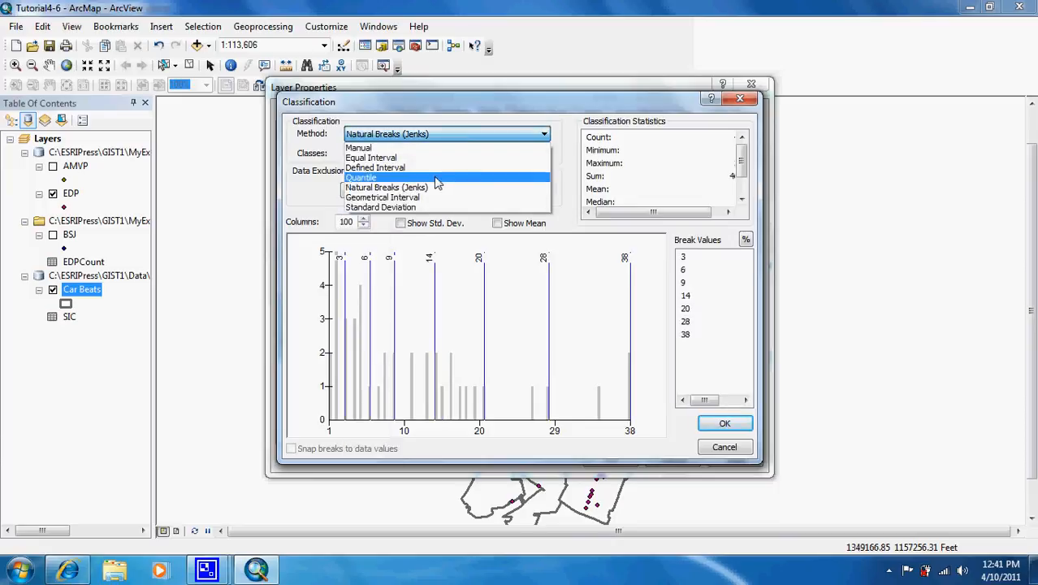
click(436, 177)
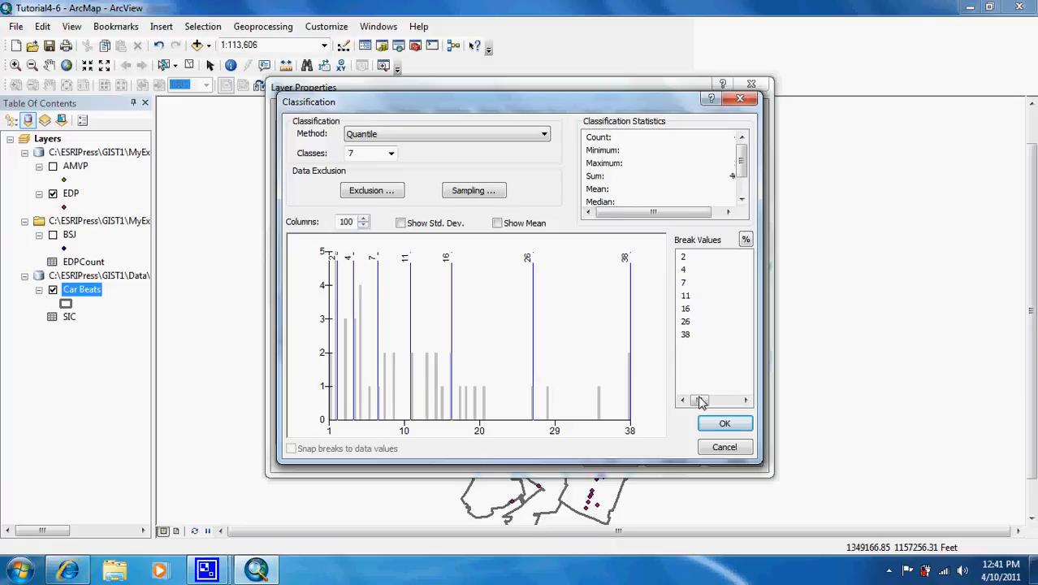
click(723, 424)
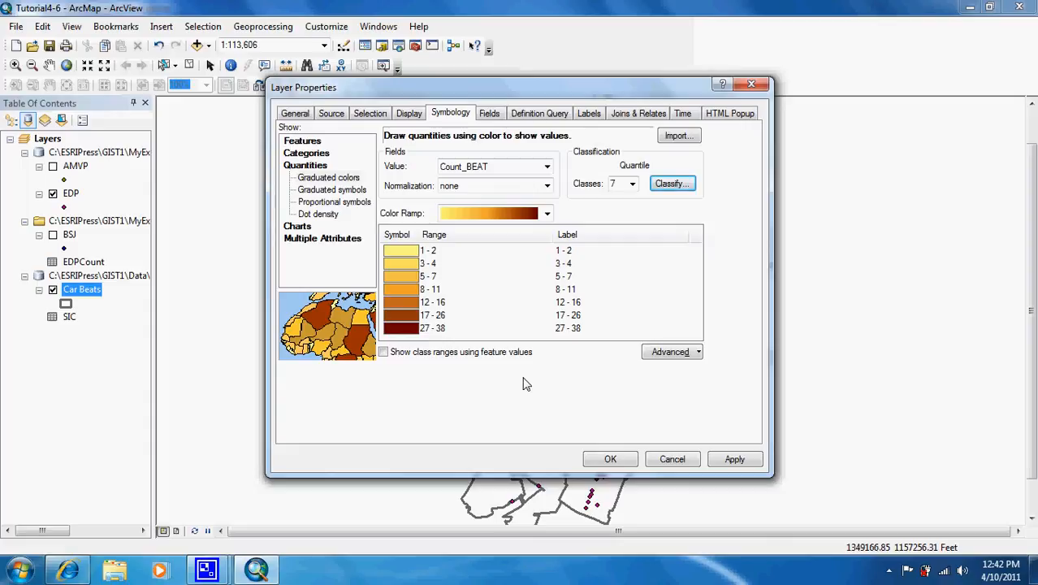
click(610, 459)
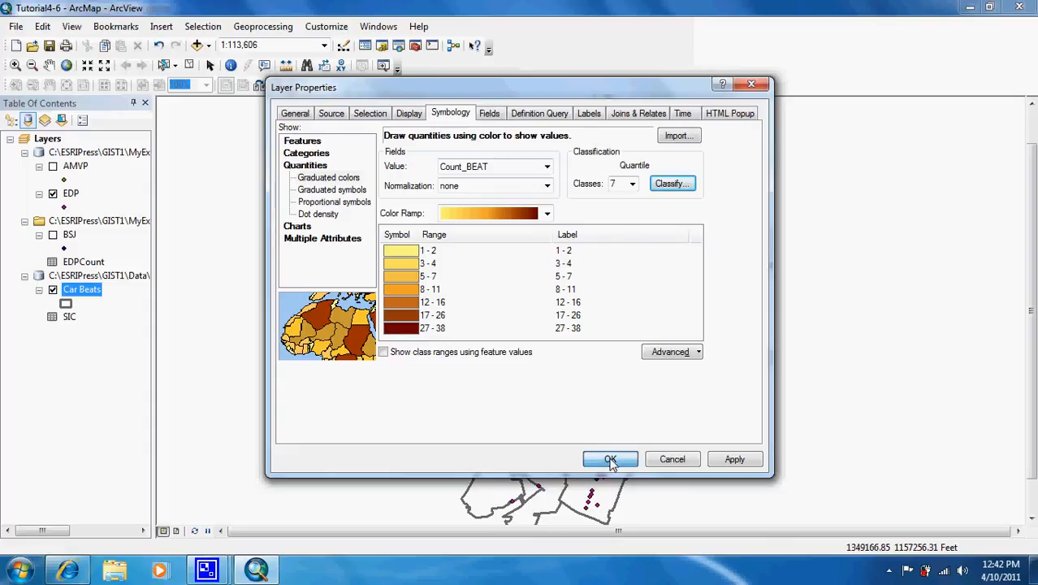
click(52, 194)
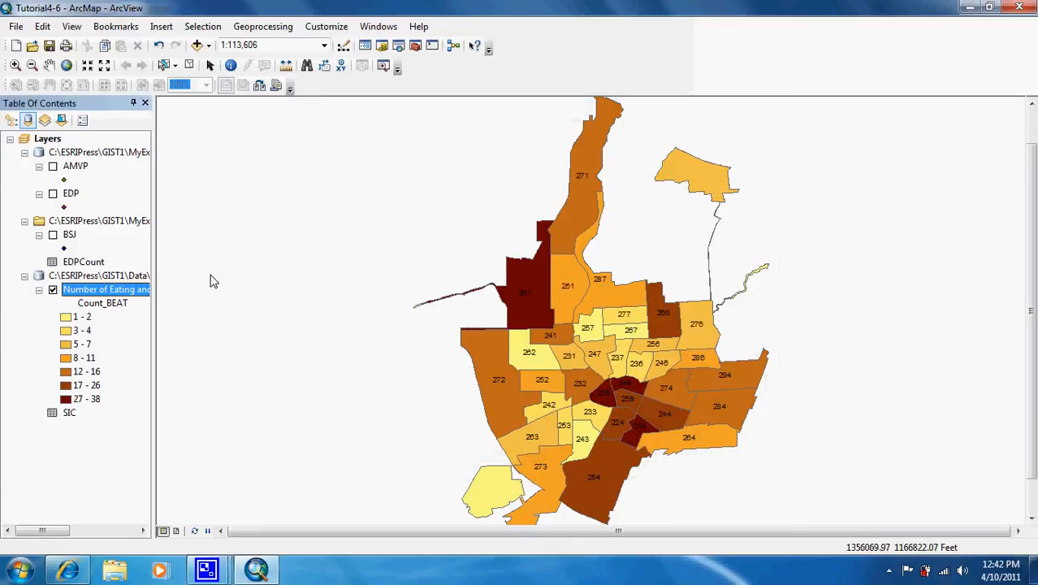